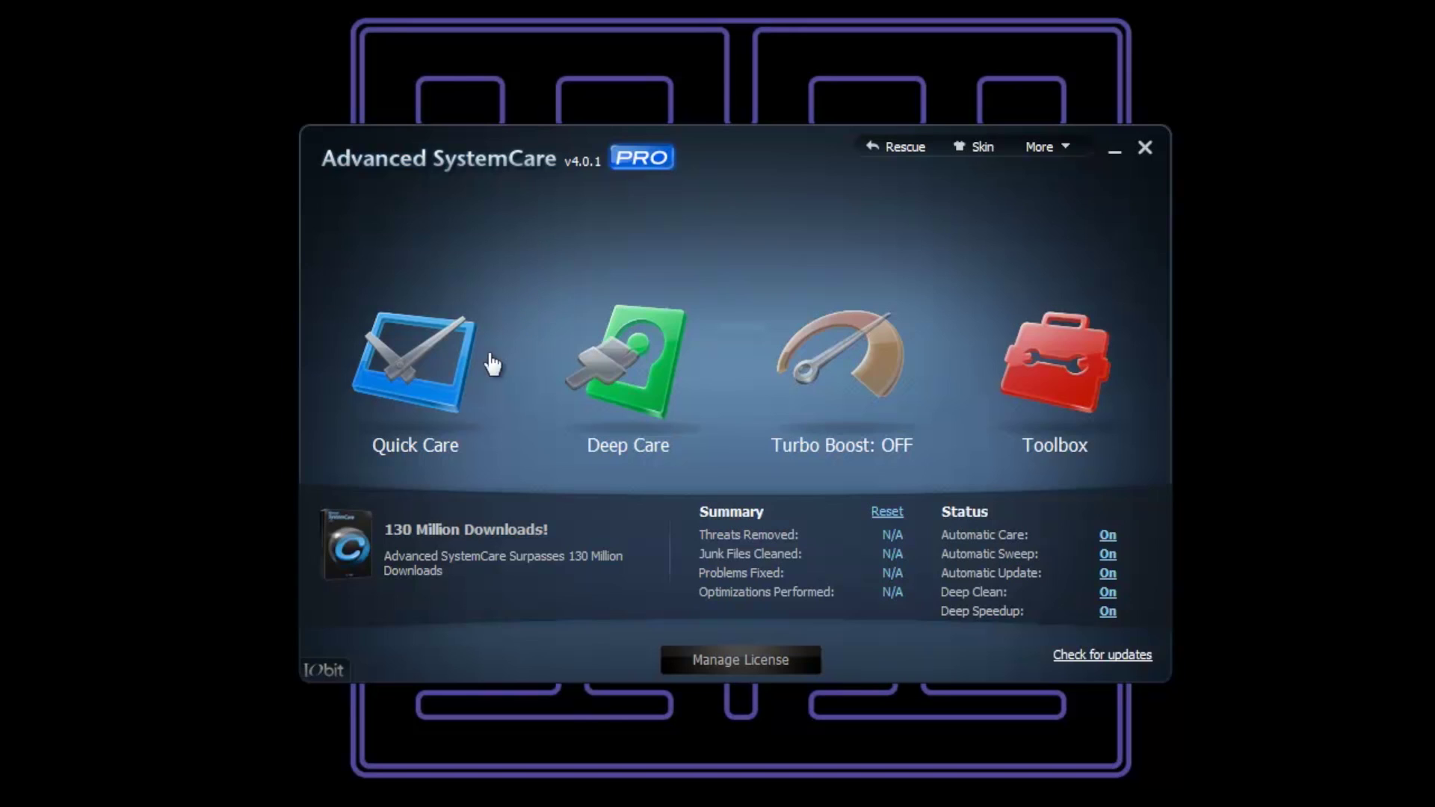
- Review the Quick Care results for invalid shortcuts and junk files without changing anything
left_click(453, 363)
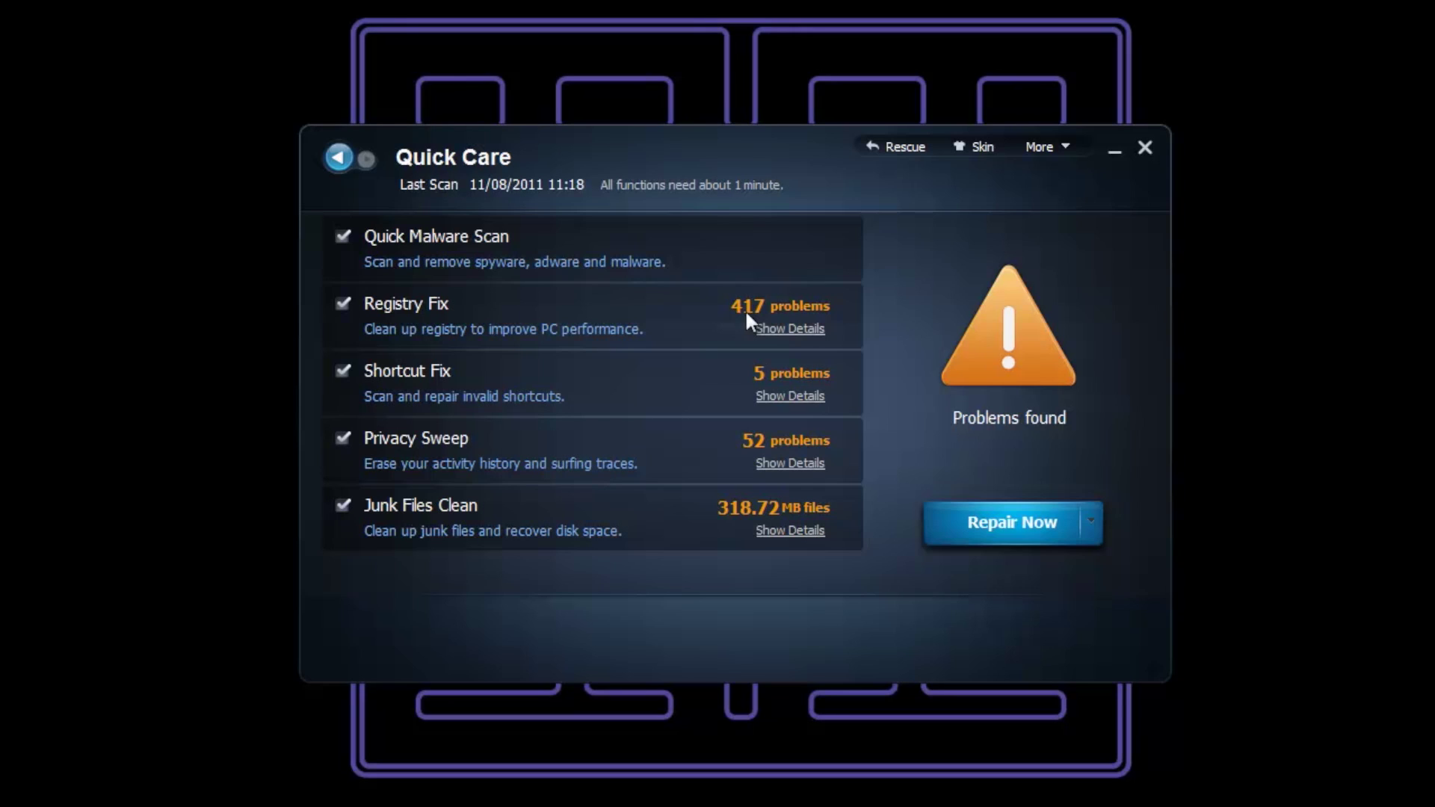
left_click(793, 396)
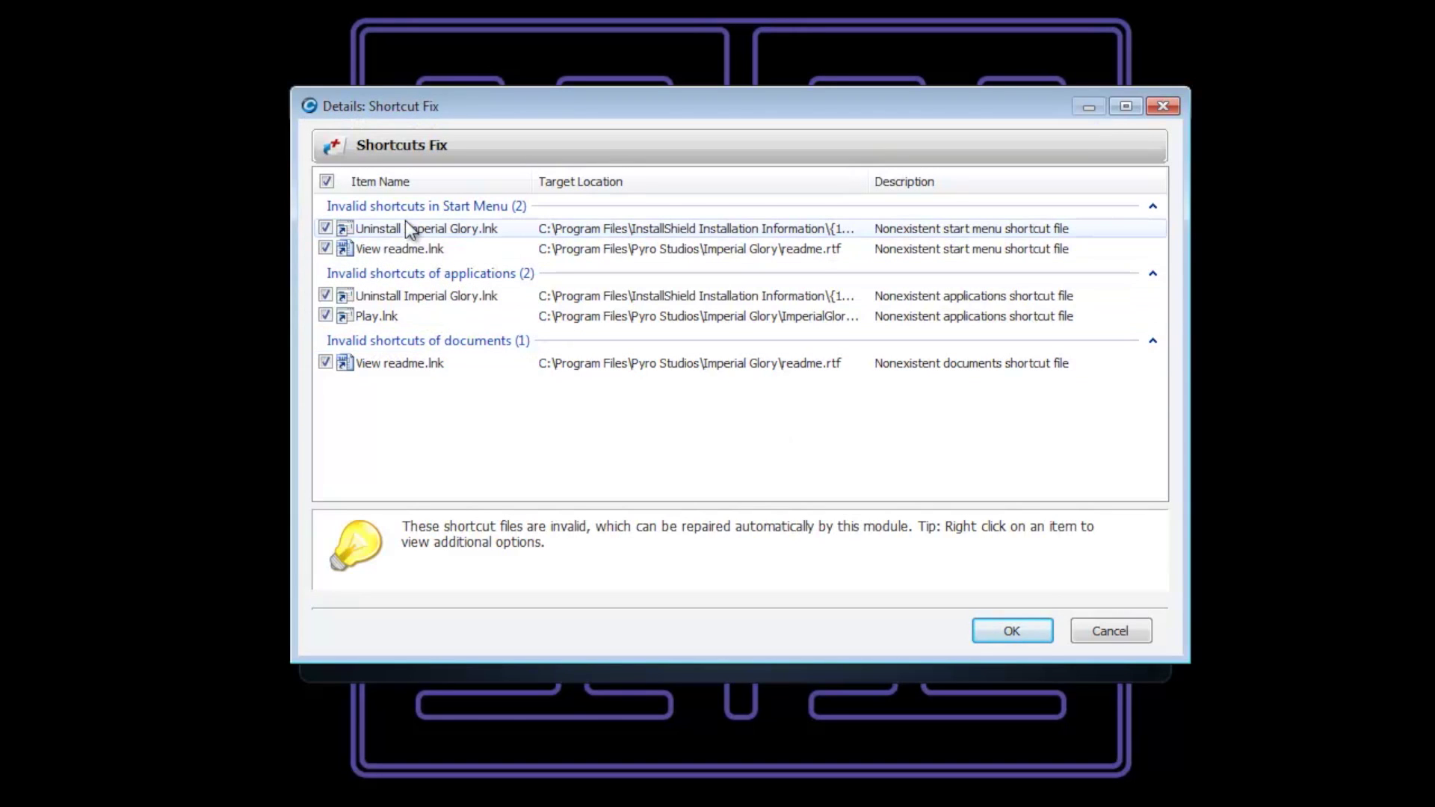
left_click(1078, 632)
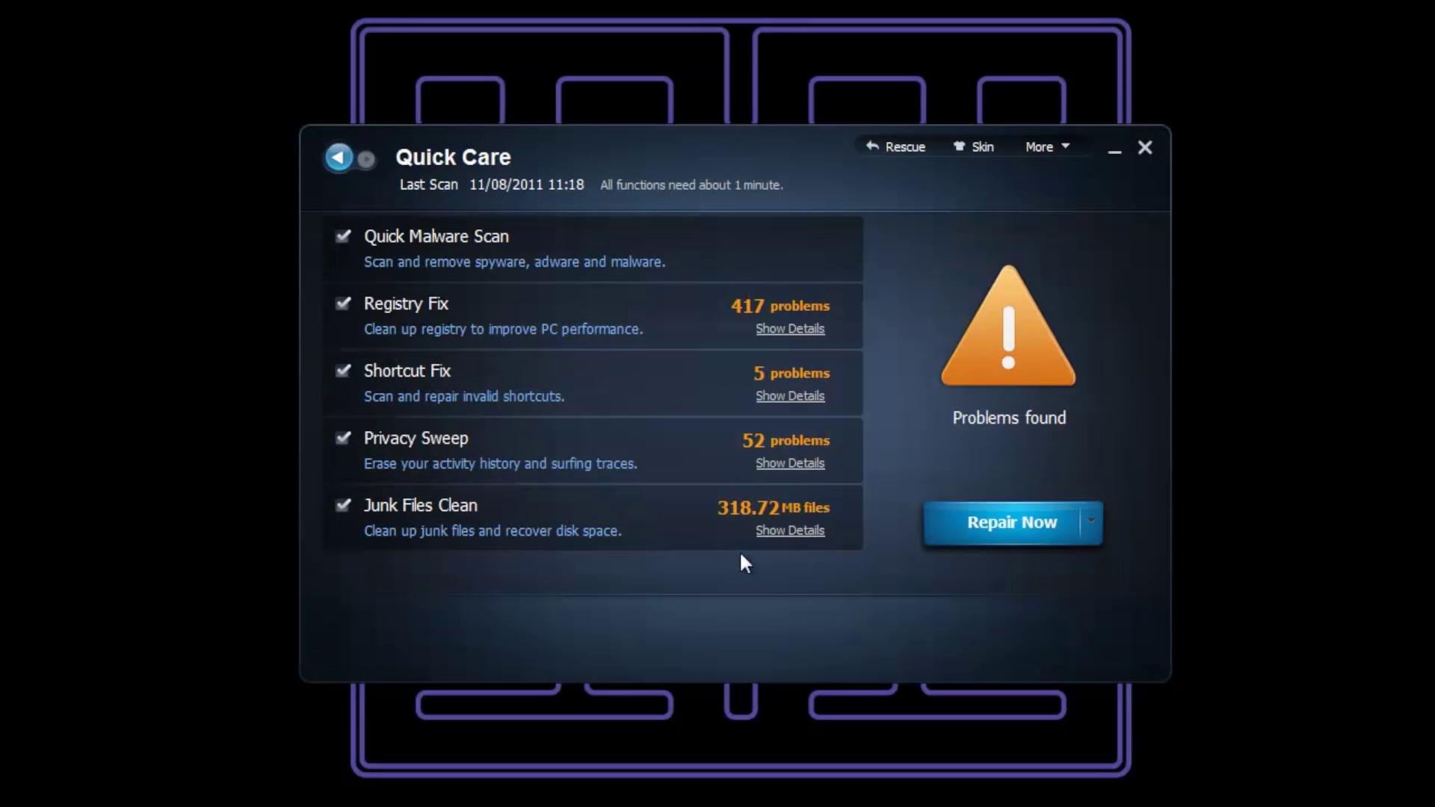
left_click(773, 532)
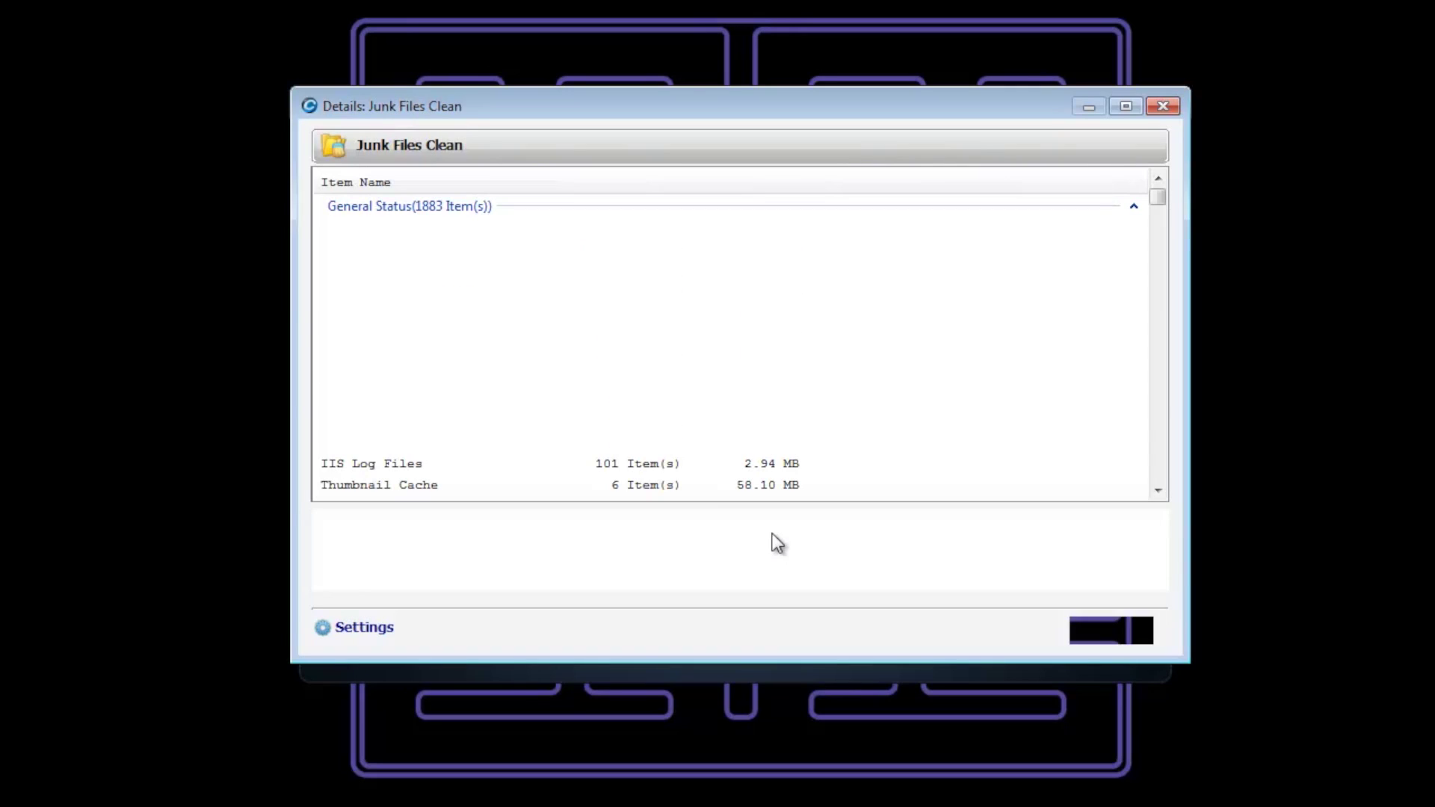
left_click_drag(1159, 199, 1159, 595)
left_click(1144, 632)
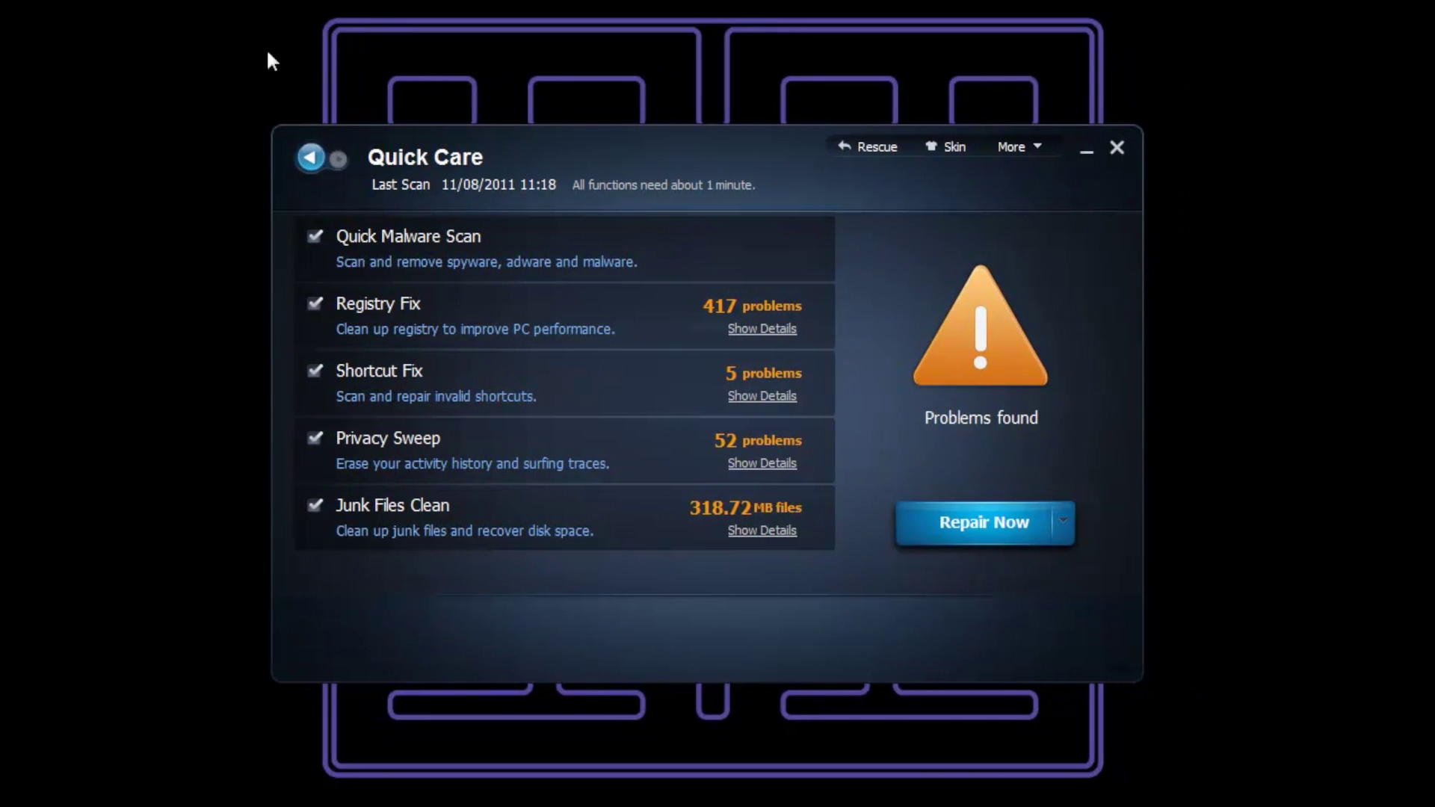
left_click(307, 157)
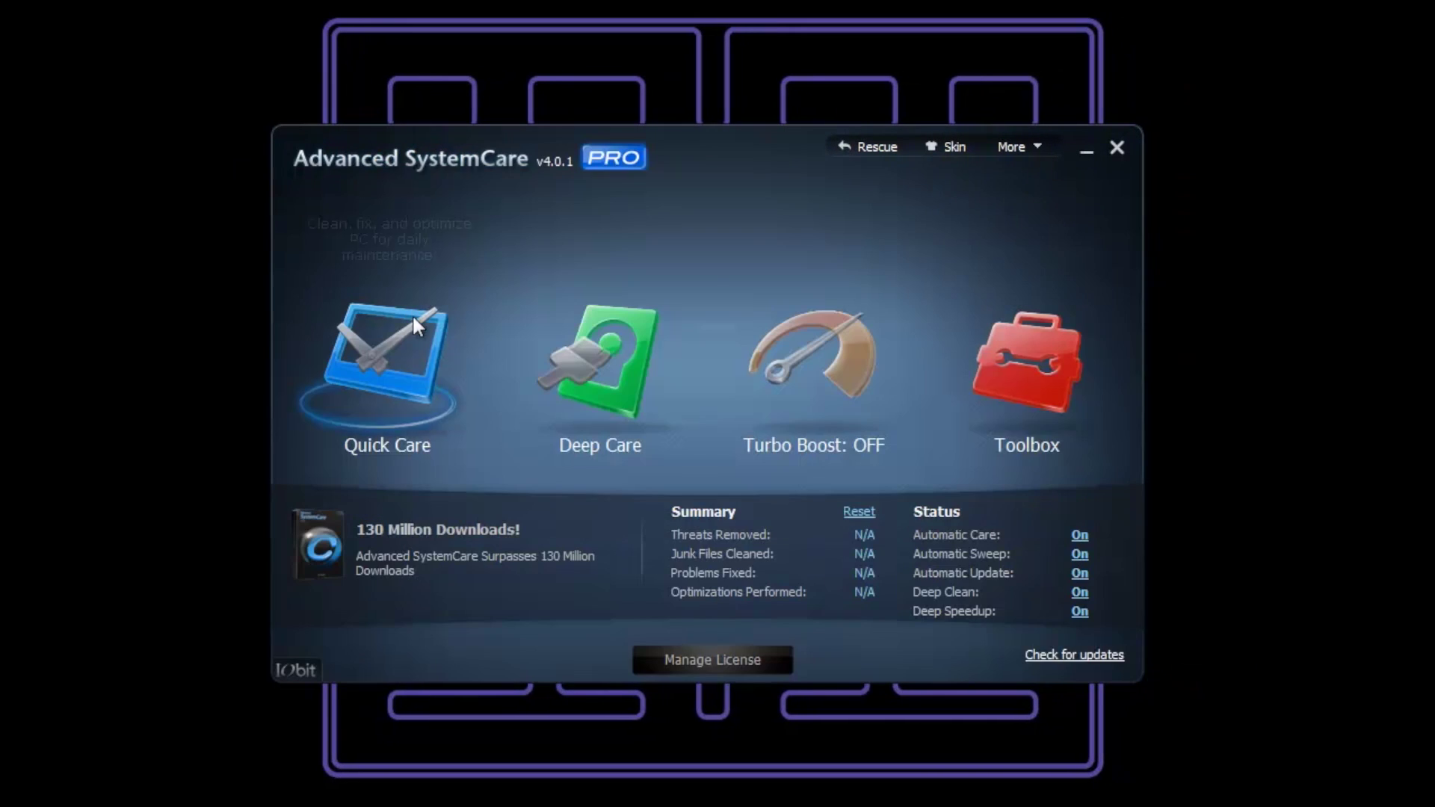
- Inspect the Deep Care registry problems from Deep Registry Fix without repairing them
left_click(575, 348)
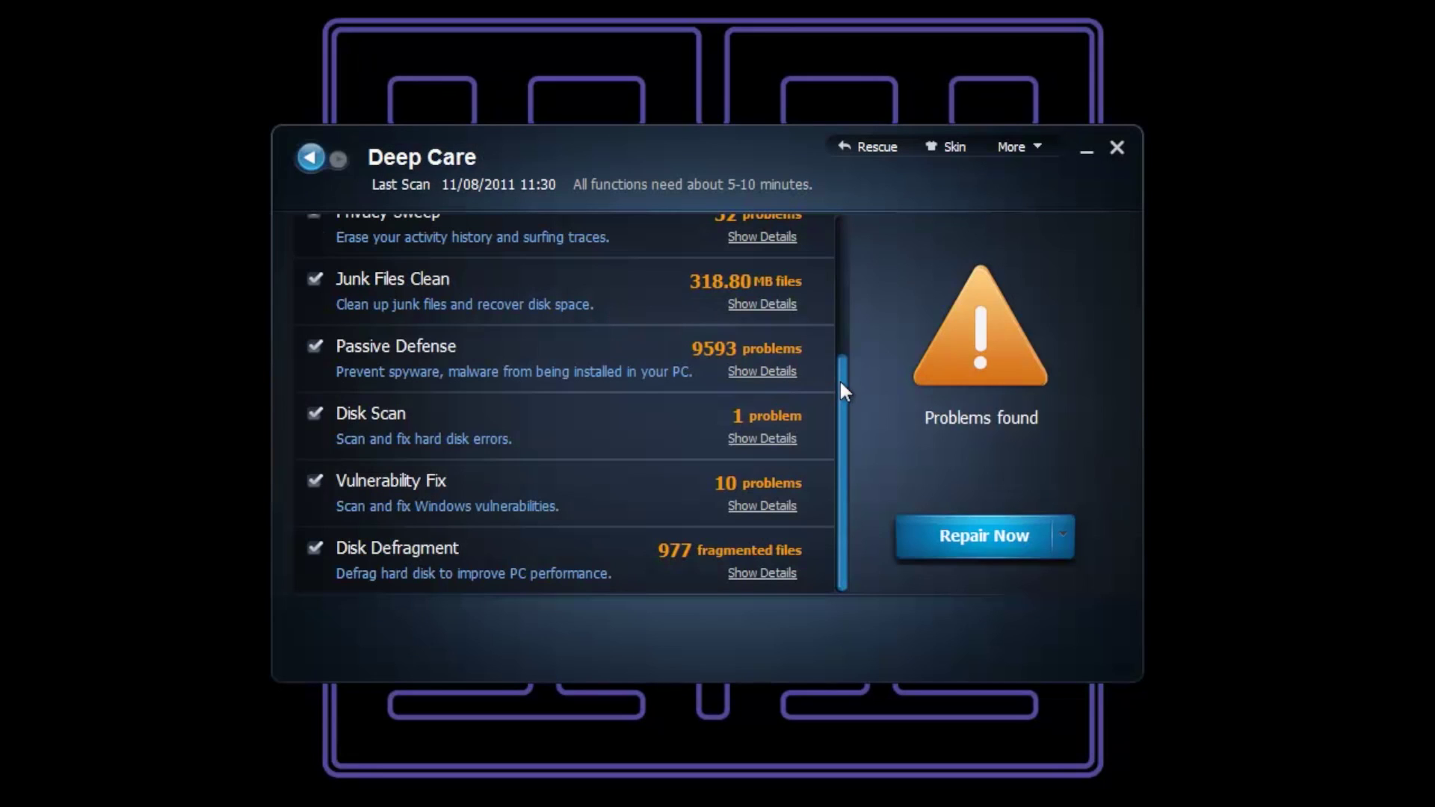
left_click_drag(838, 381, 842, 249)
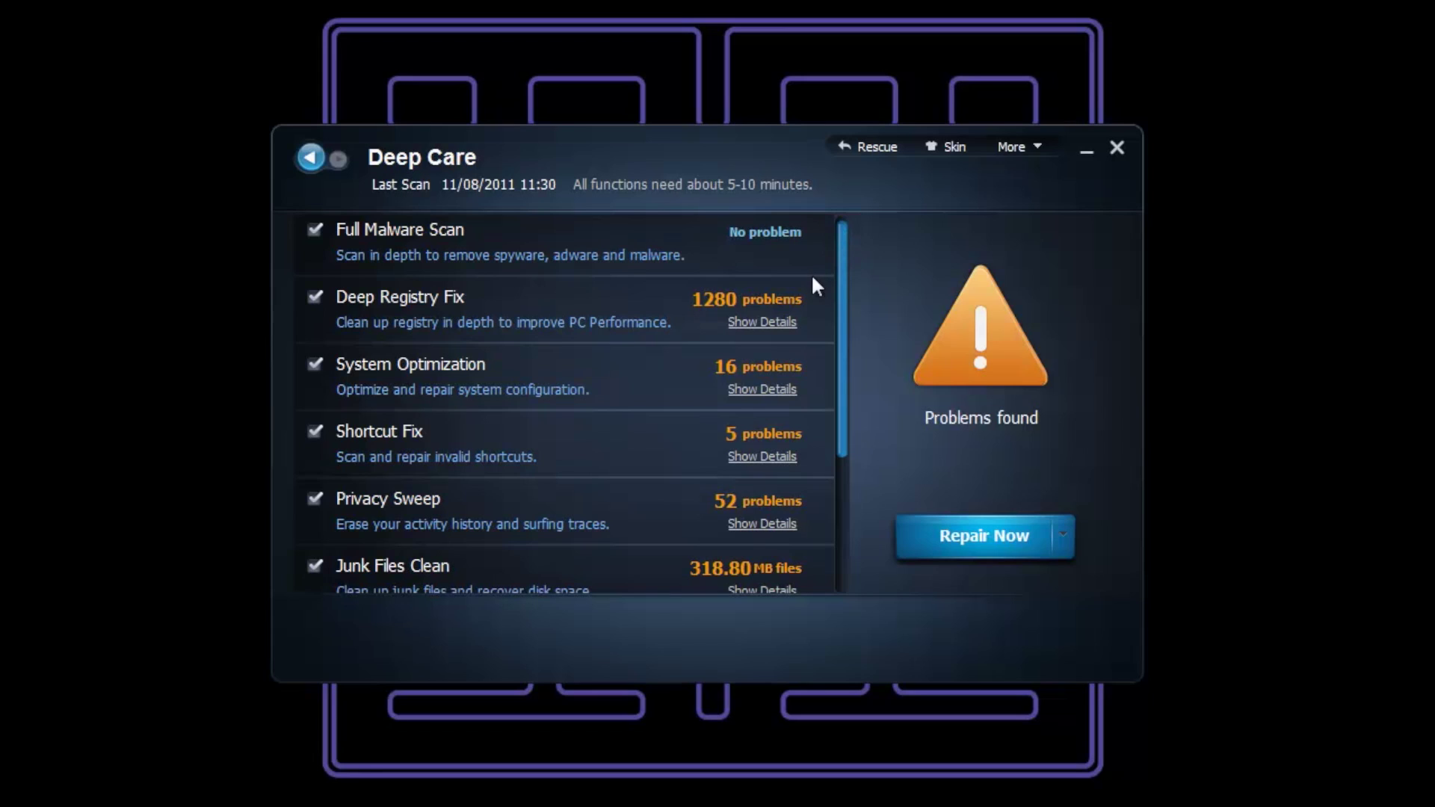
left_click(759, 329)
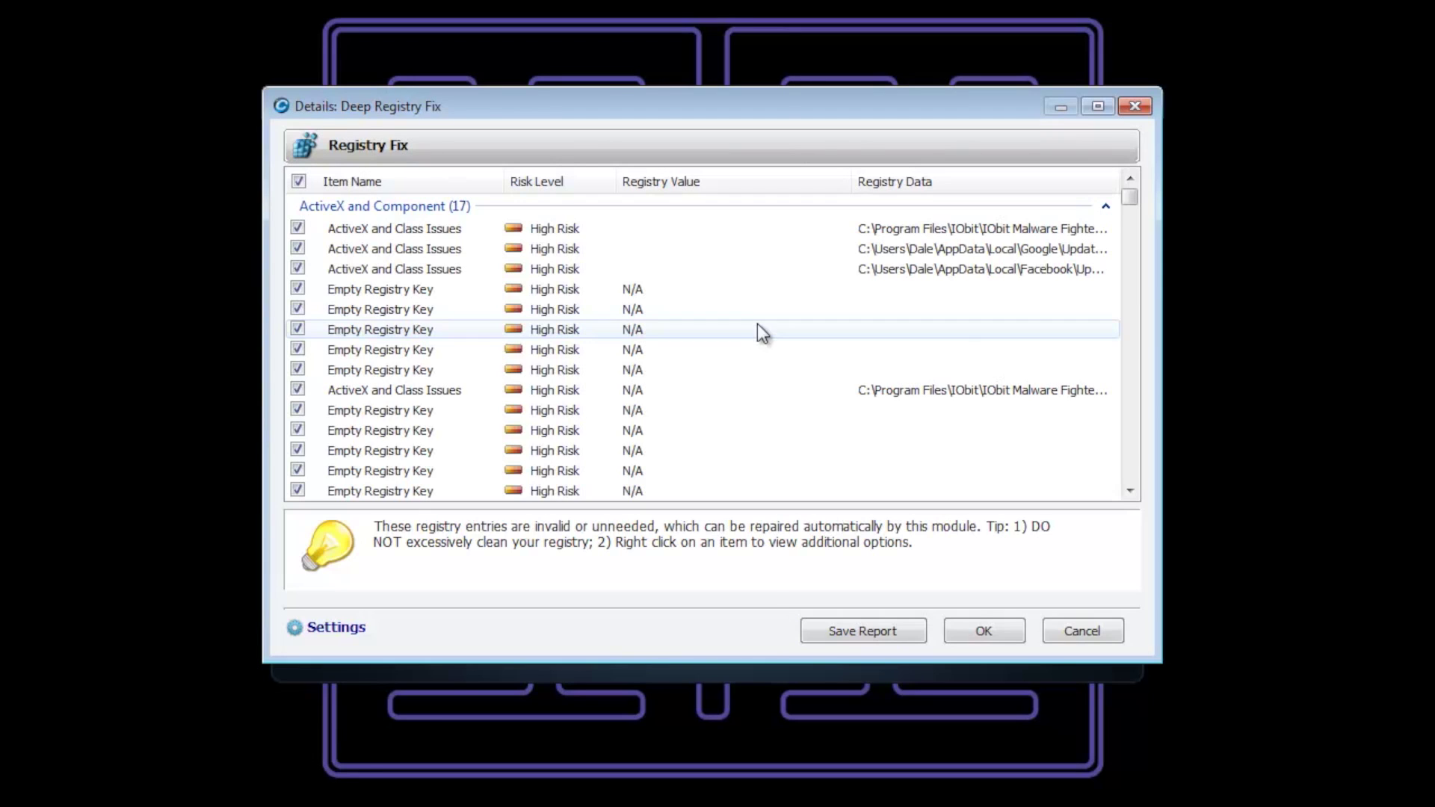
scroll(1127, 366, "down", 15)
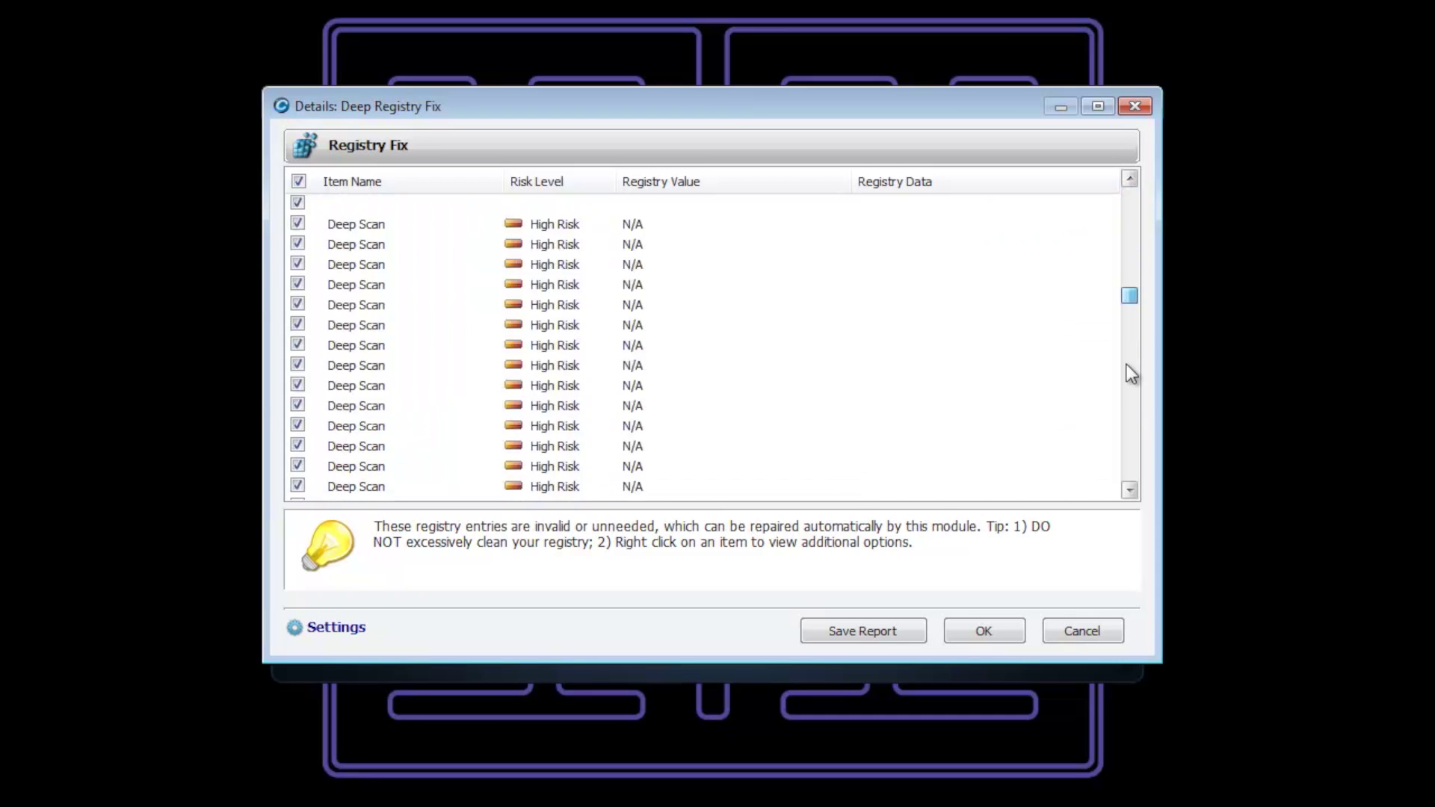
scroll(1134, 456, "down", 5)
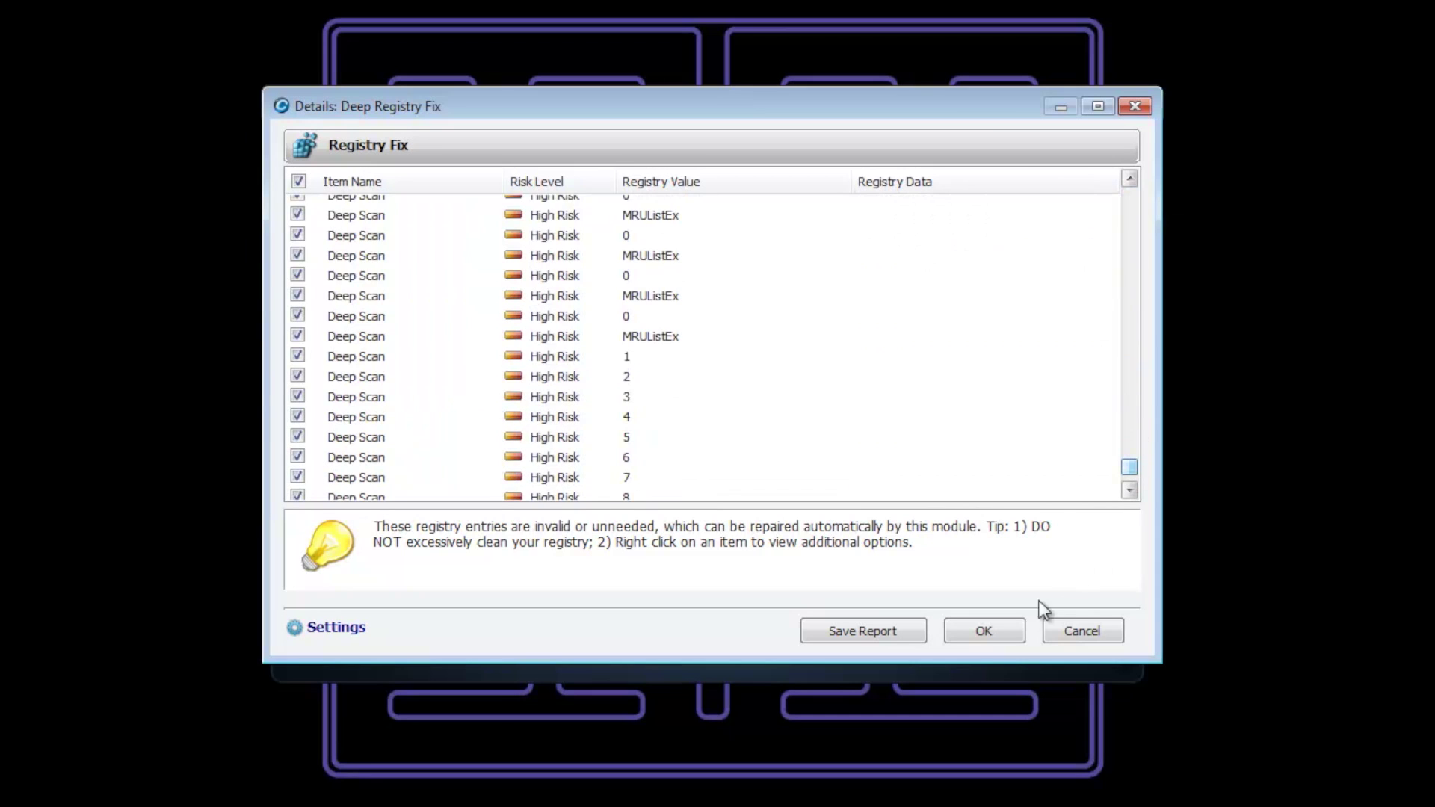
left_click(1082, 631)
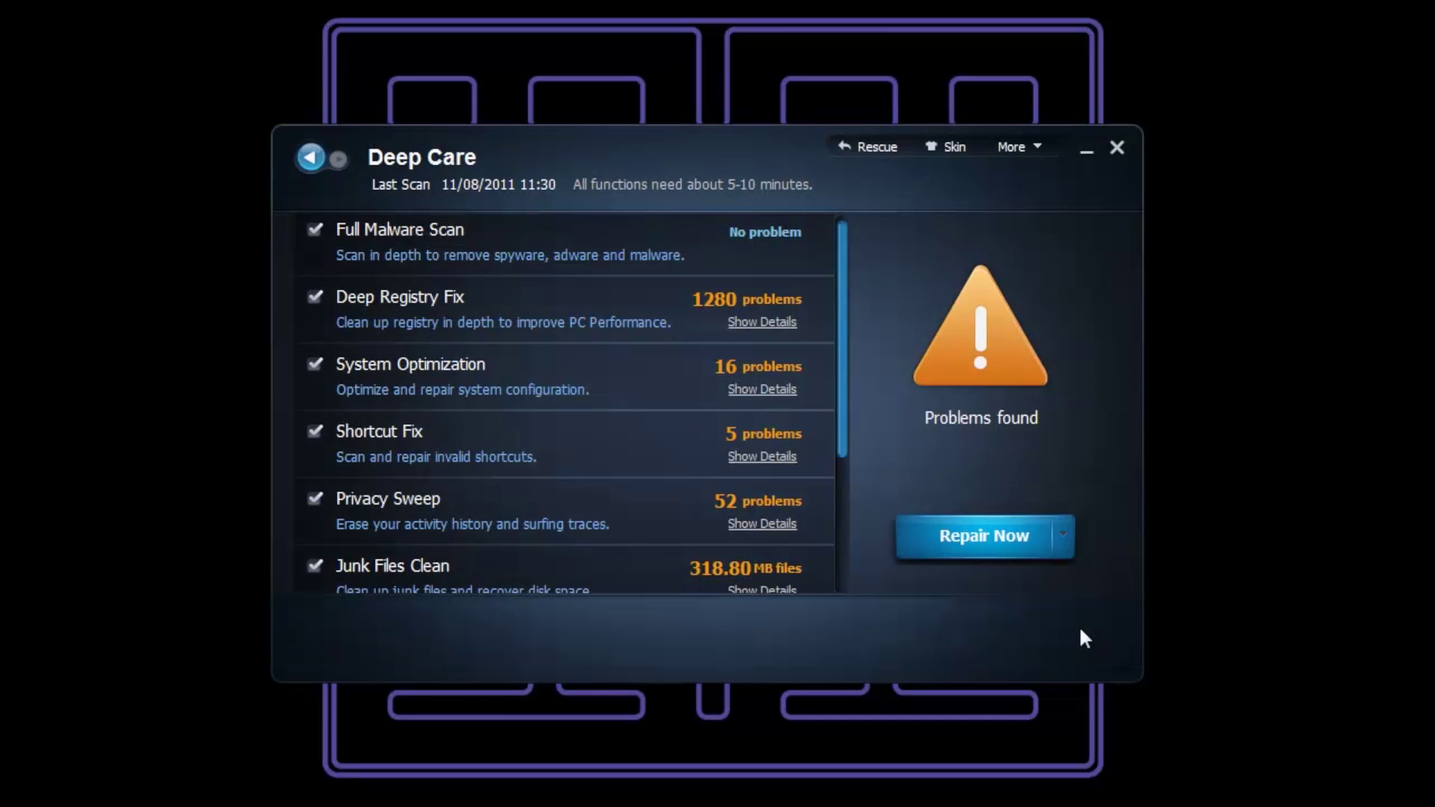
left_click(320, 157)
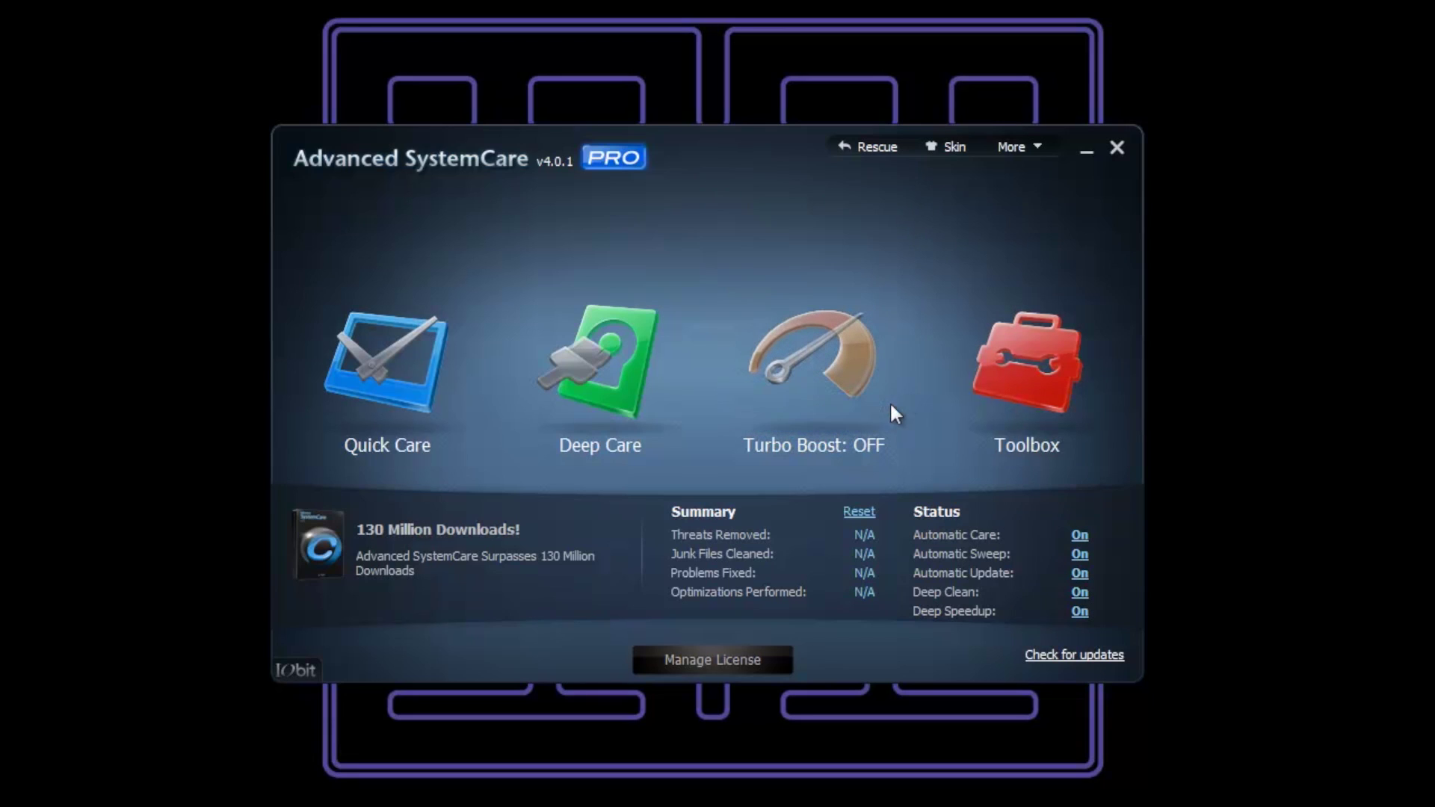
- Step through custom Turbo Boost setup to the window theme options, then exit it with Turbo Boost OFF
left_click(743, 438)
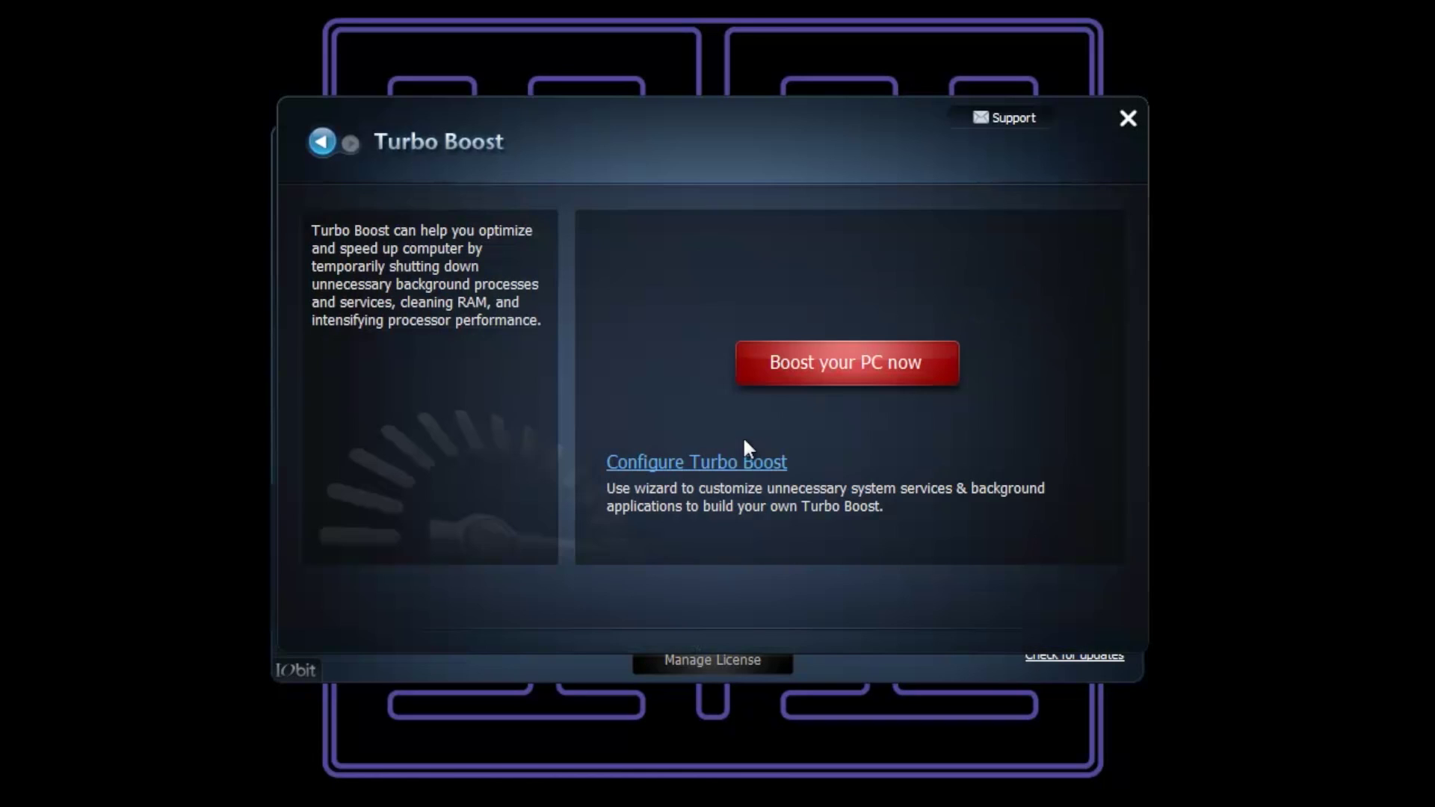
left_click(727, 463)
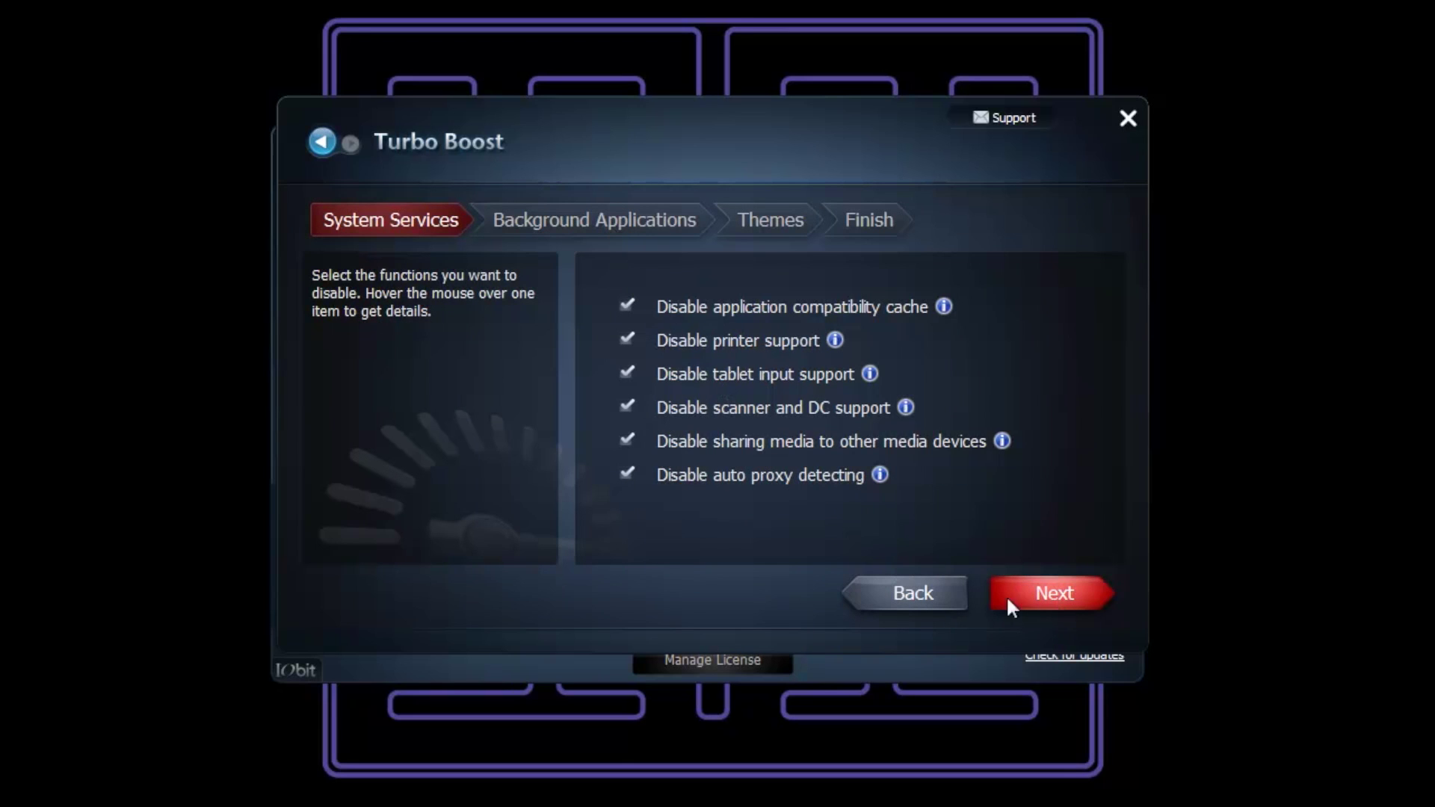
left_click(1047, 595)
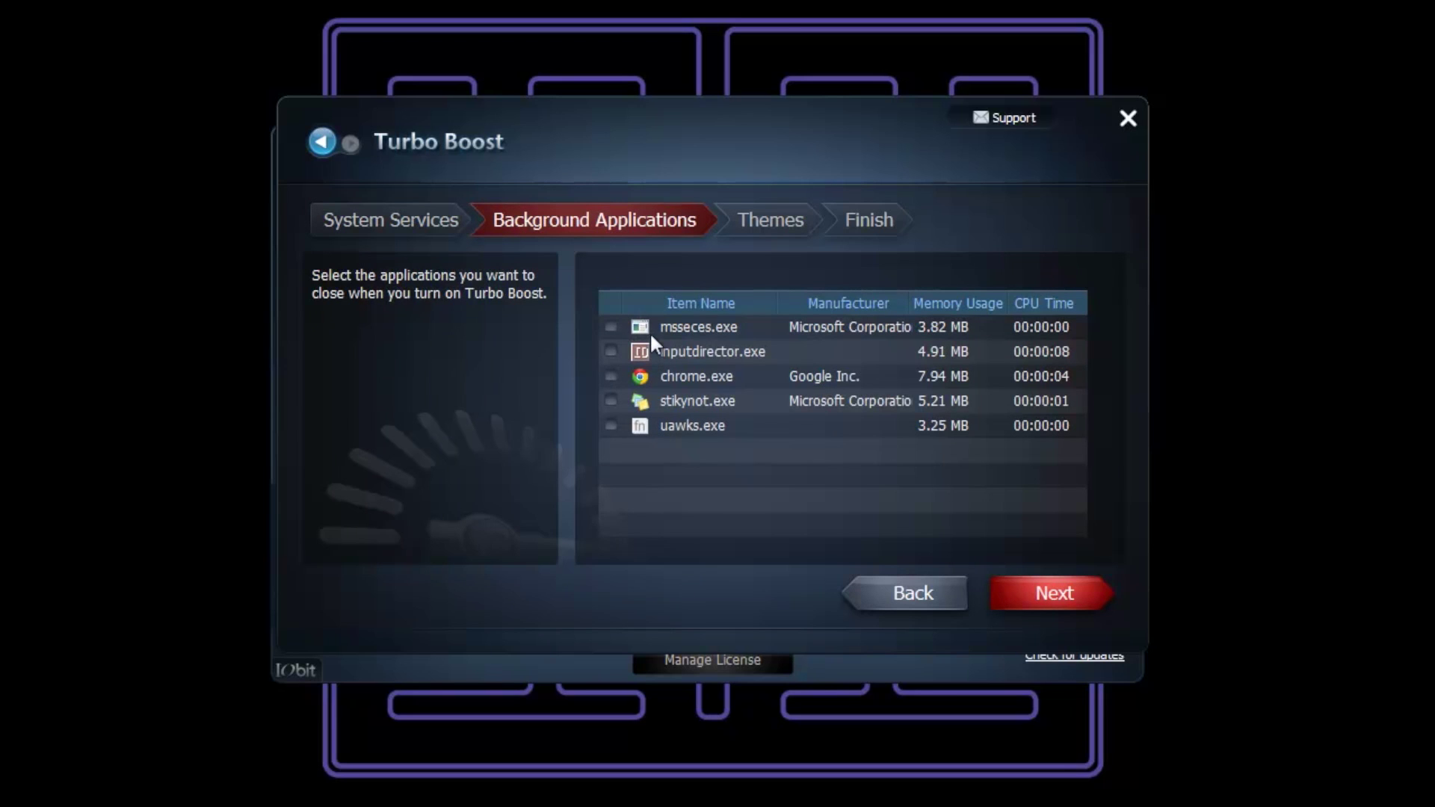
left_click(1049, 585)
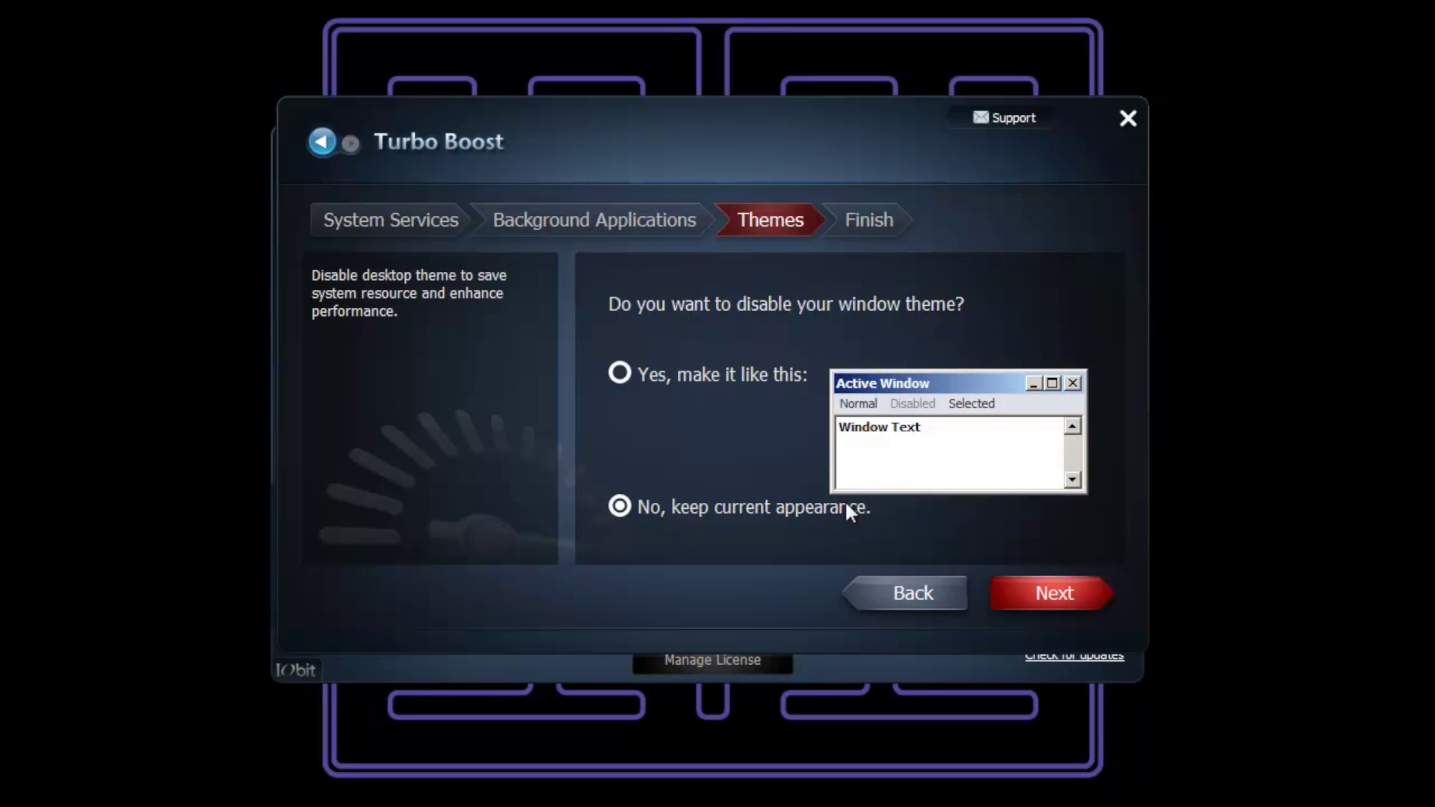
left_click(1129, 118)
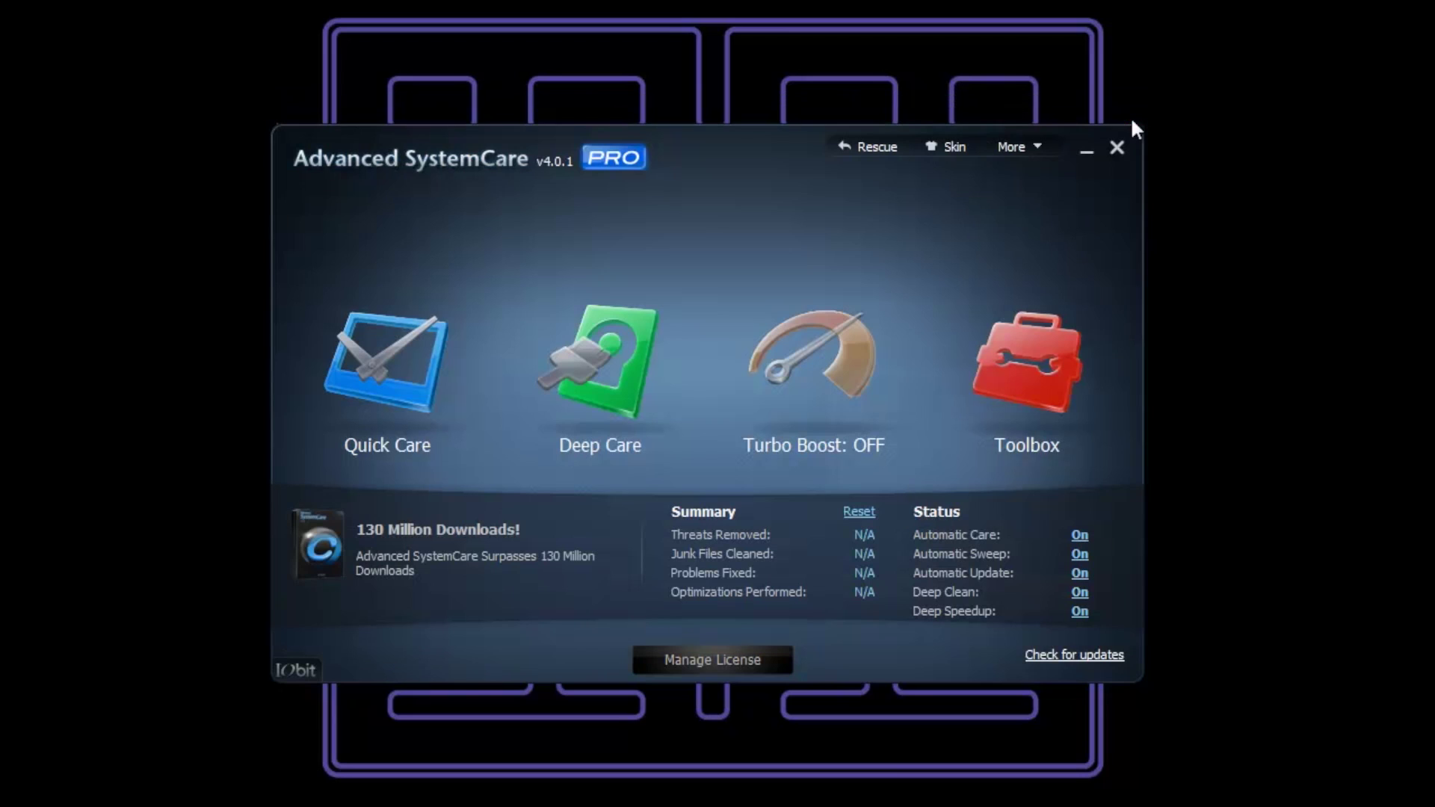
- Launch Empty Folder Scanner from the Toolbox's Recently list
left_click(1078, 397)
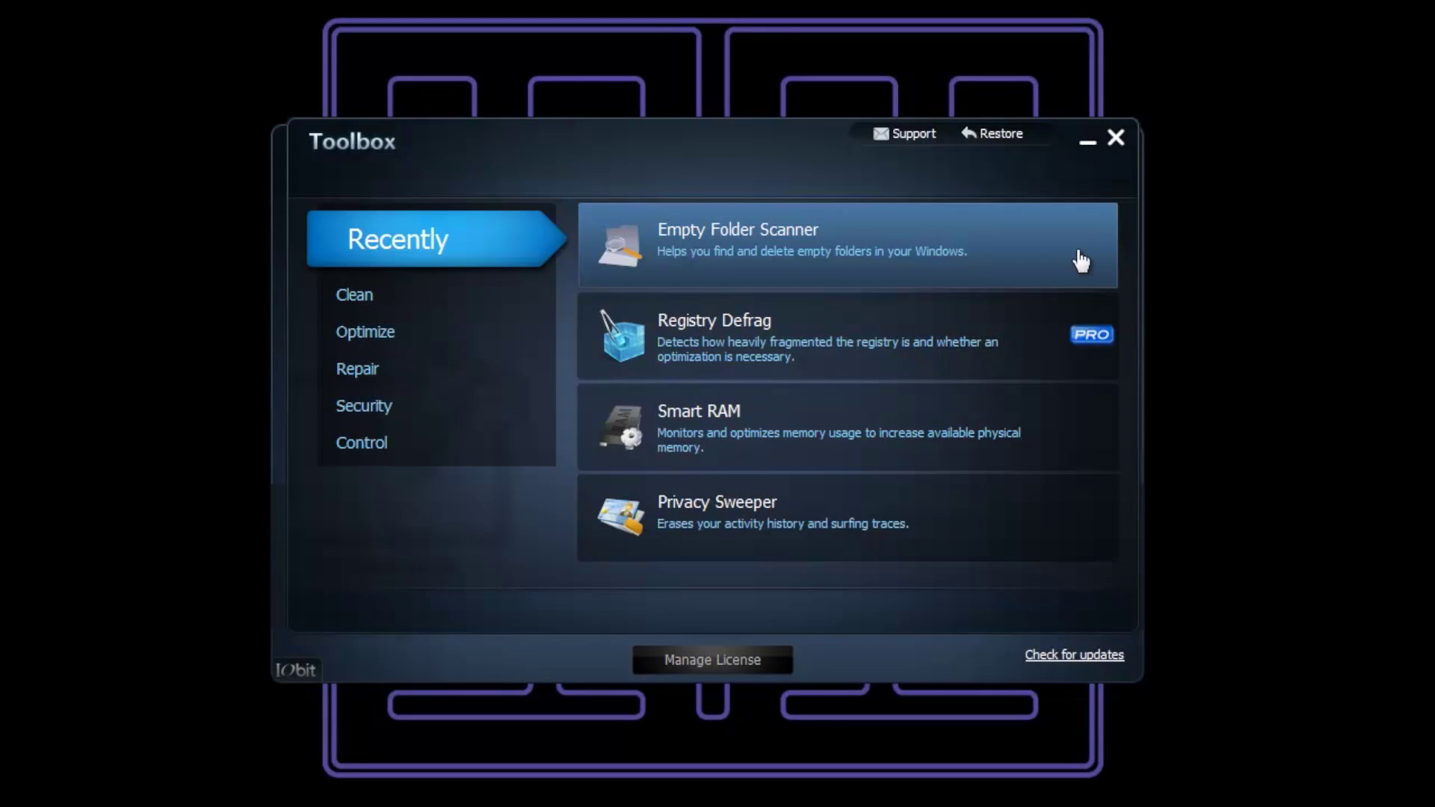
left_click(957, 240)
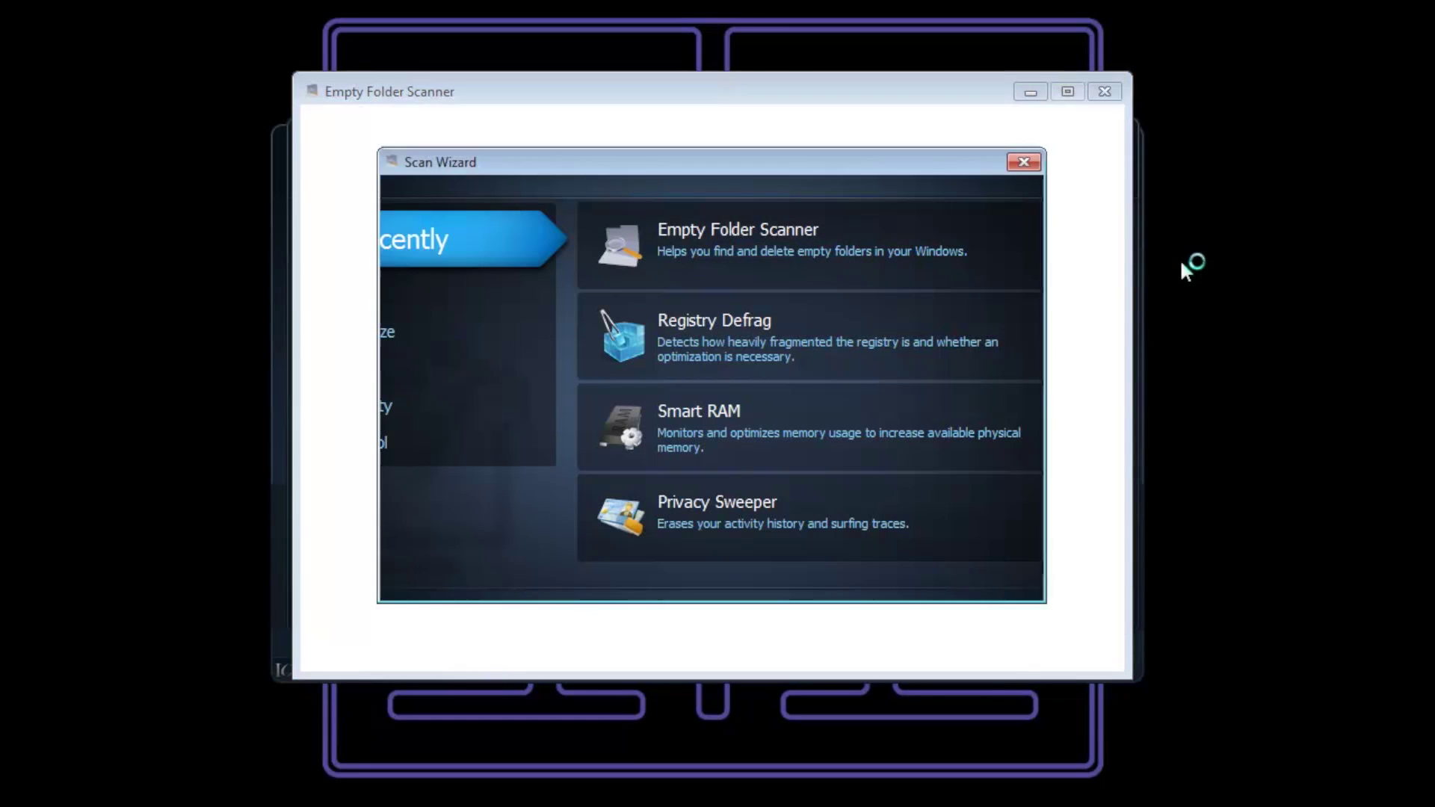
- Scan drive C, select and delete all 123 empty folders, then close Empty Folder Scanner
left_click(850, 575)
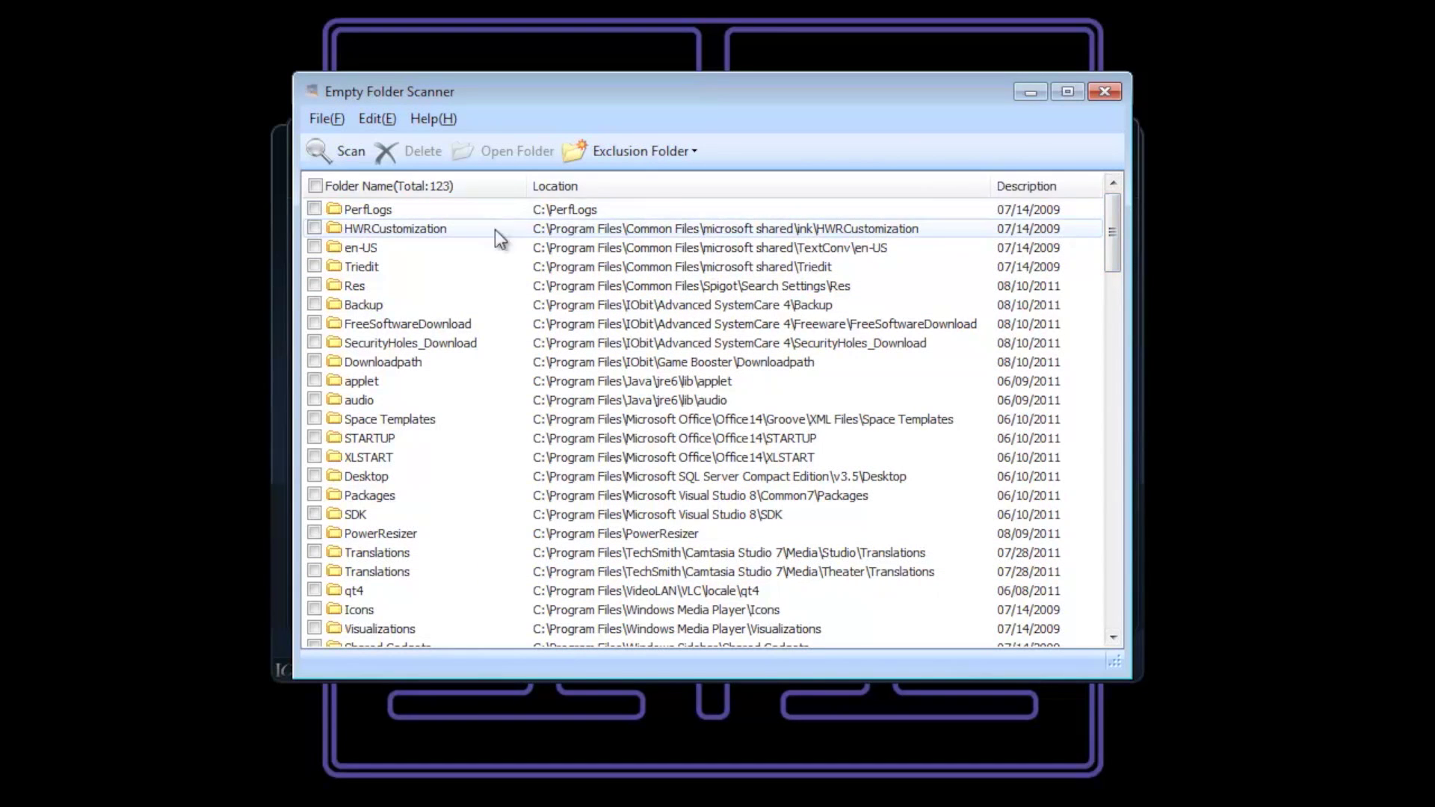
left_click(314, 186)
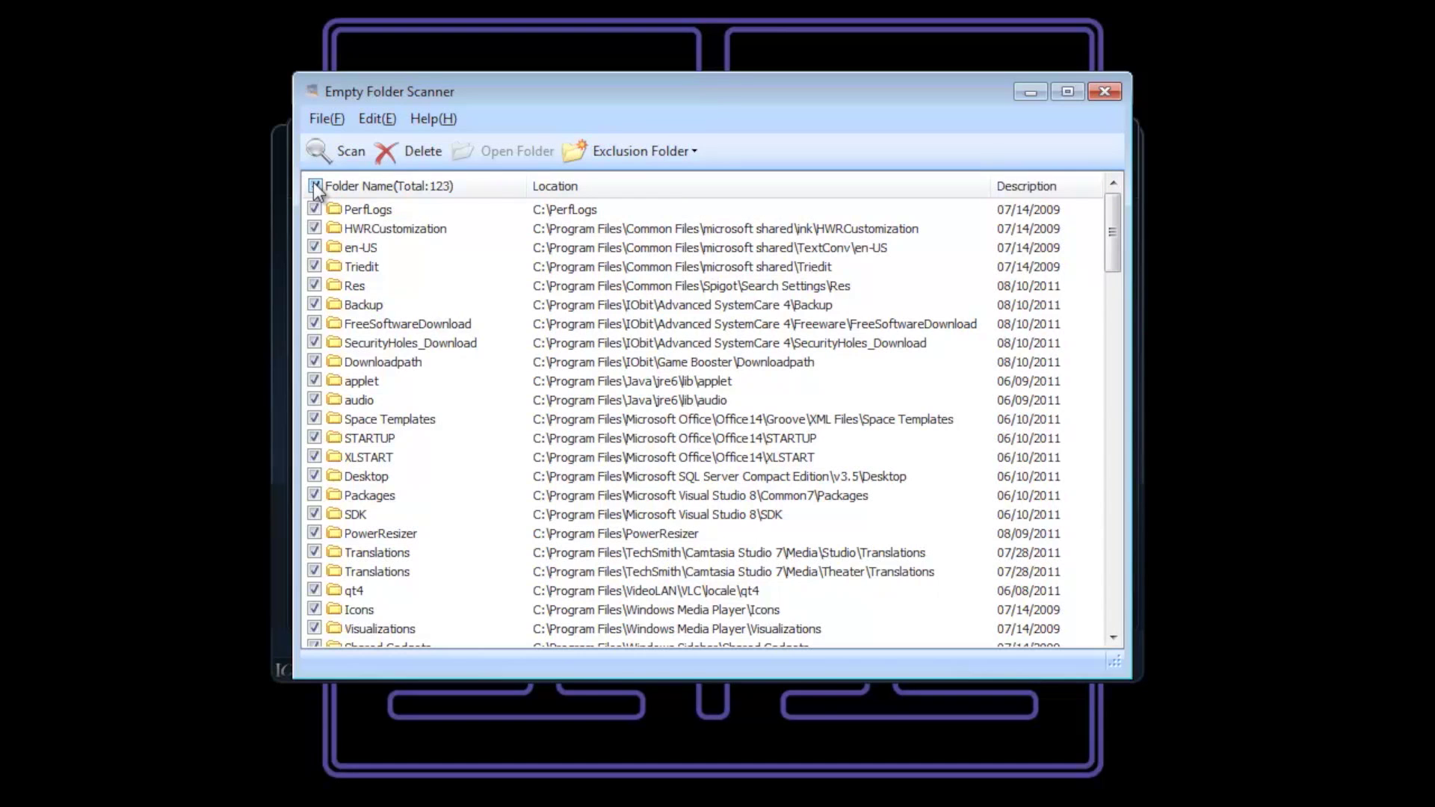
left_click(436, 158)
left_click(731, 462)
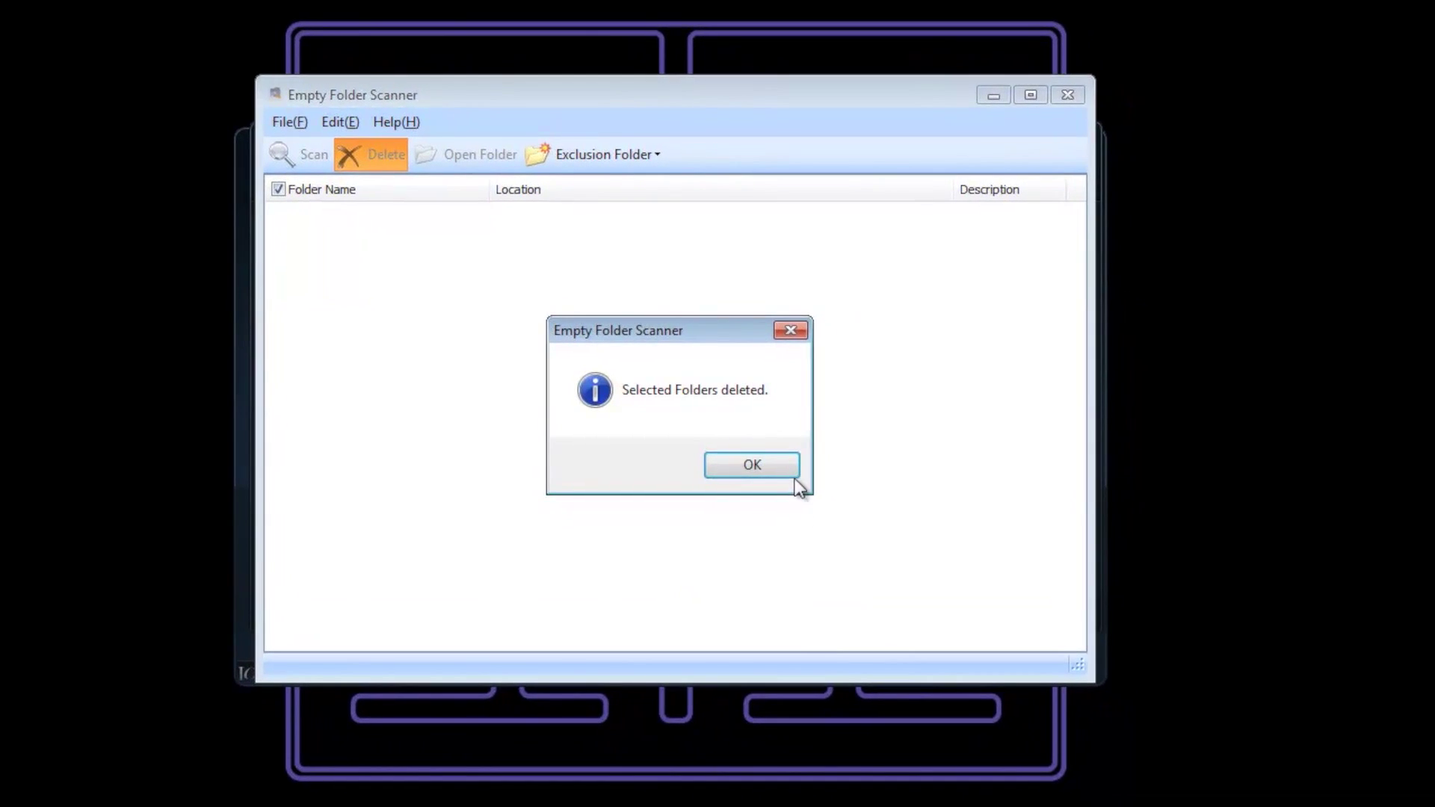
left_click(824, 498)
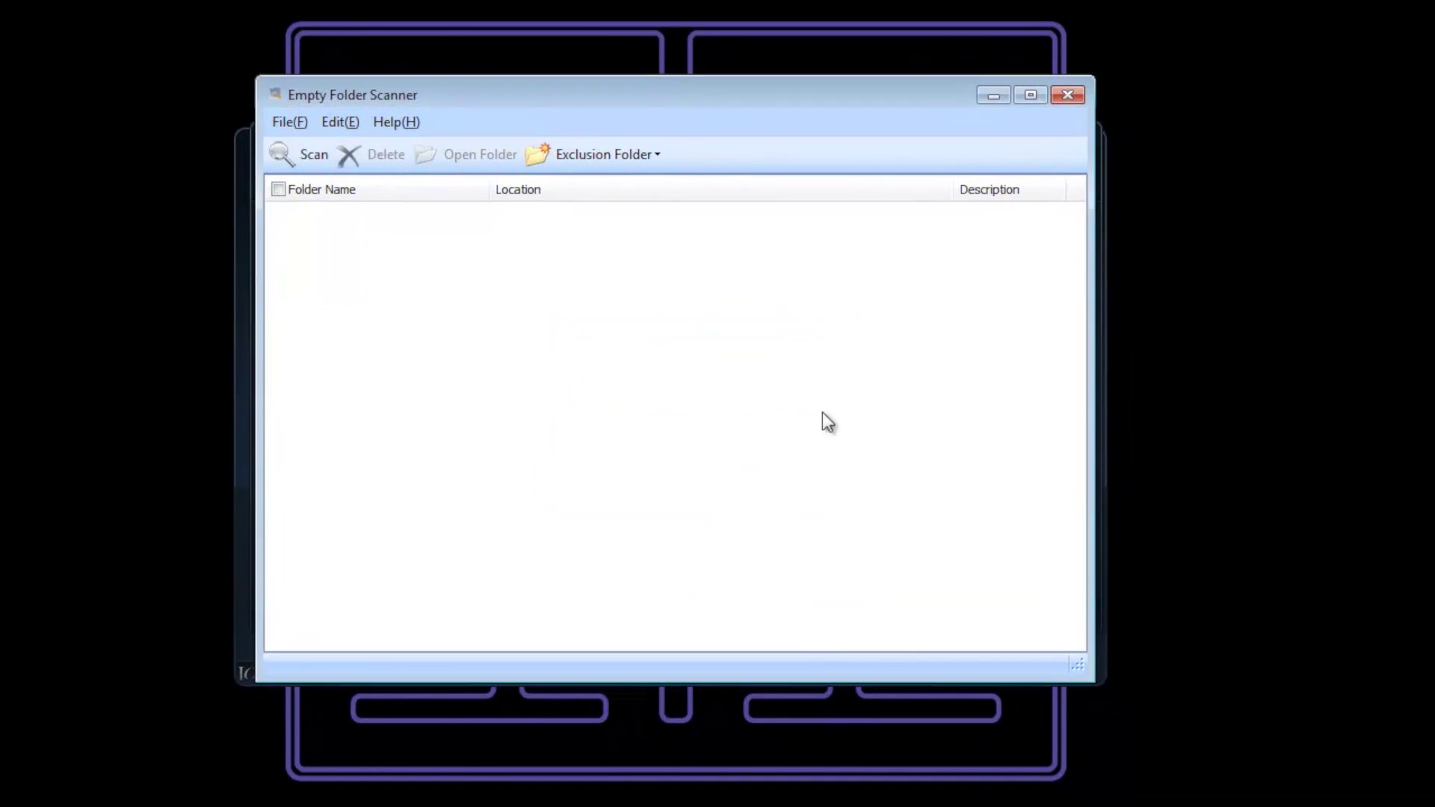
left_click(1074, 95)
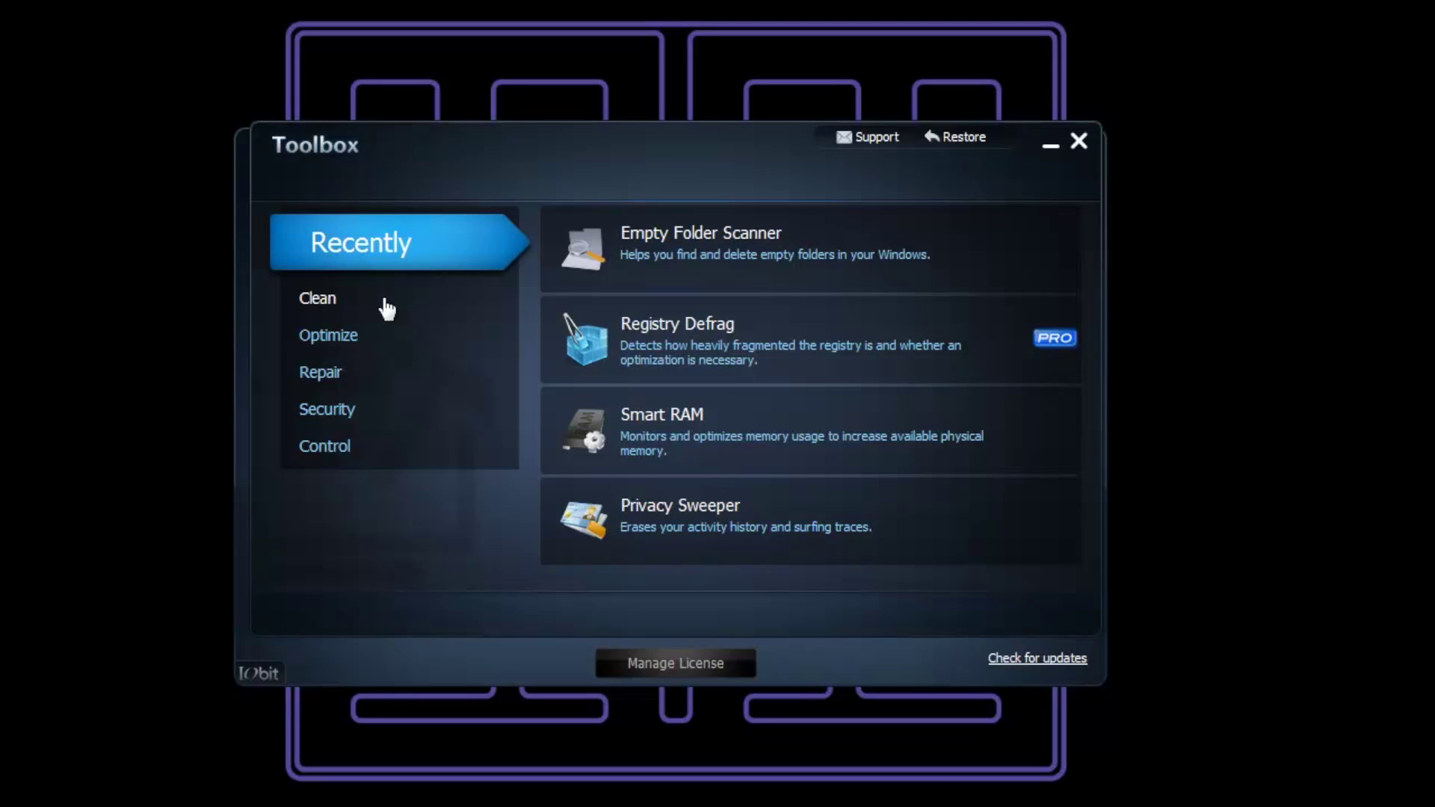
- Show the Toolbox's Optimize tools, including Smart RAM, Internet Booster and Smart Defrag
left_click(388, 348)
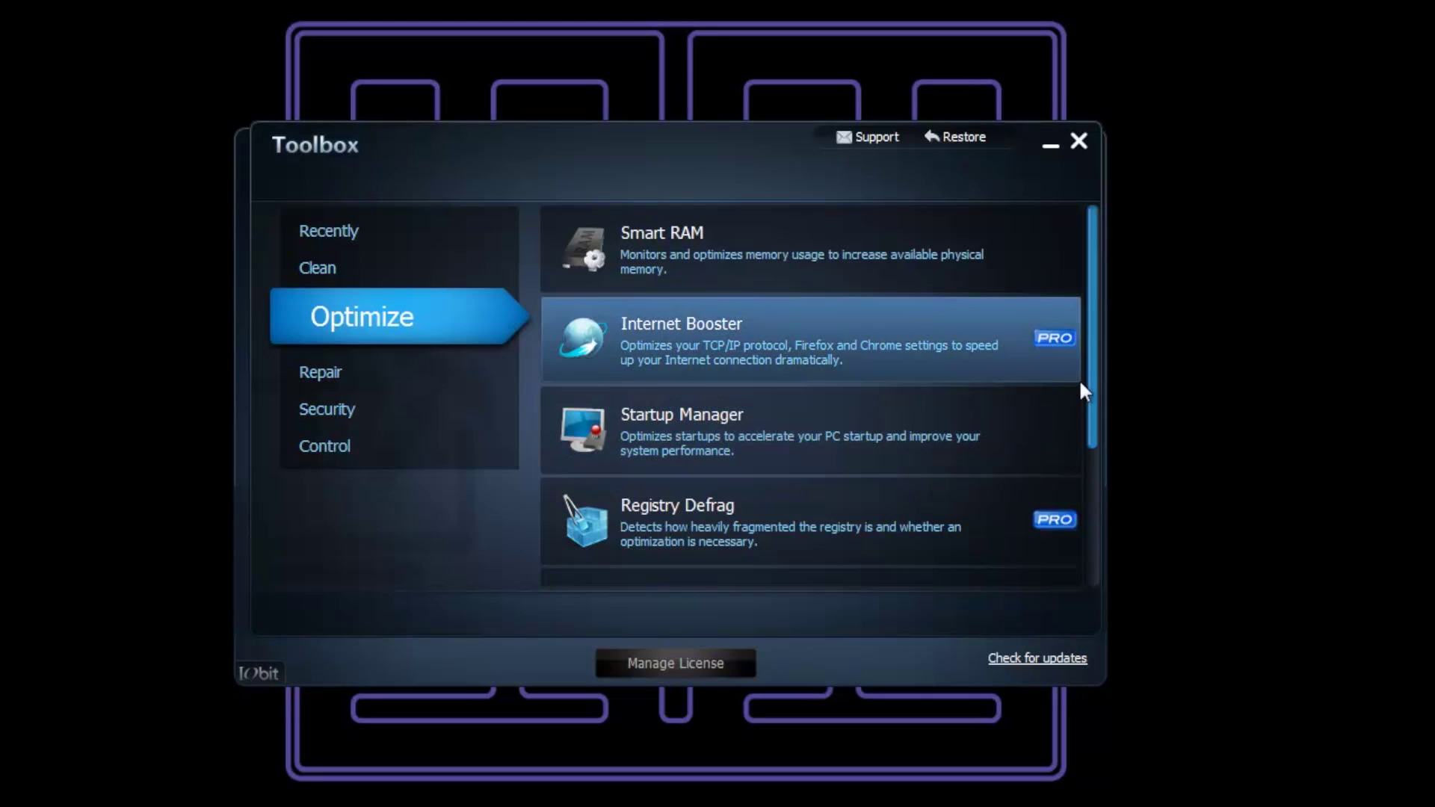
mouse_move(1092, 369)
left_mouse_down()
mouse_move(1092, 437)
mouse_move(1085, 351)
left_mouse_up()
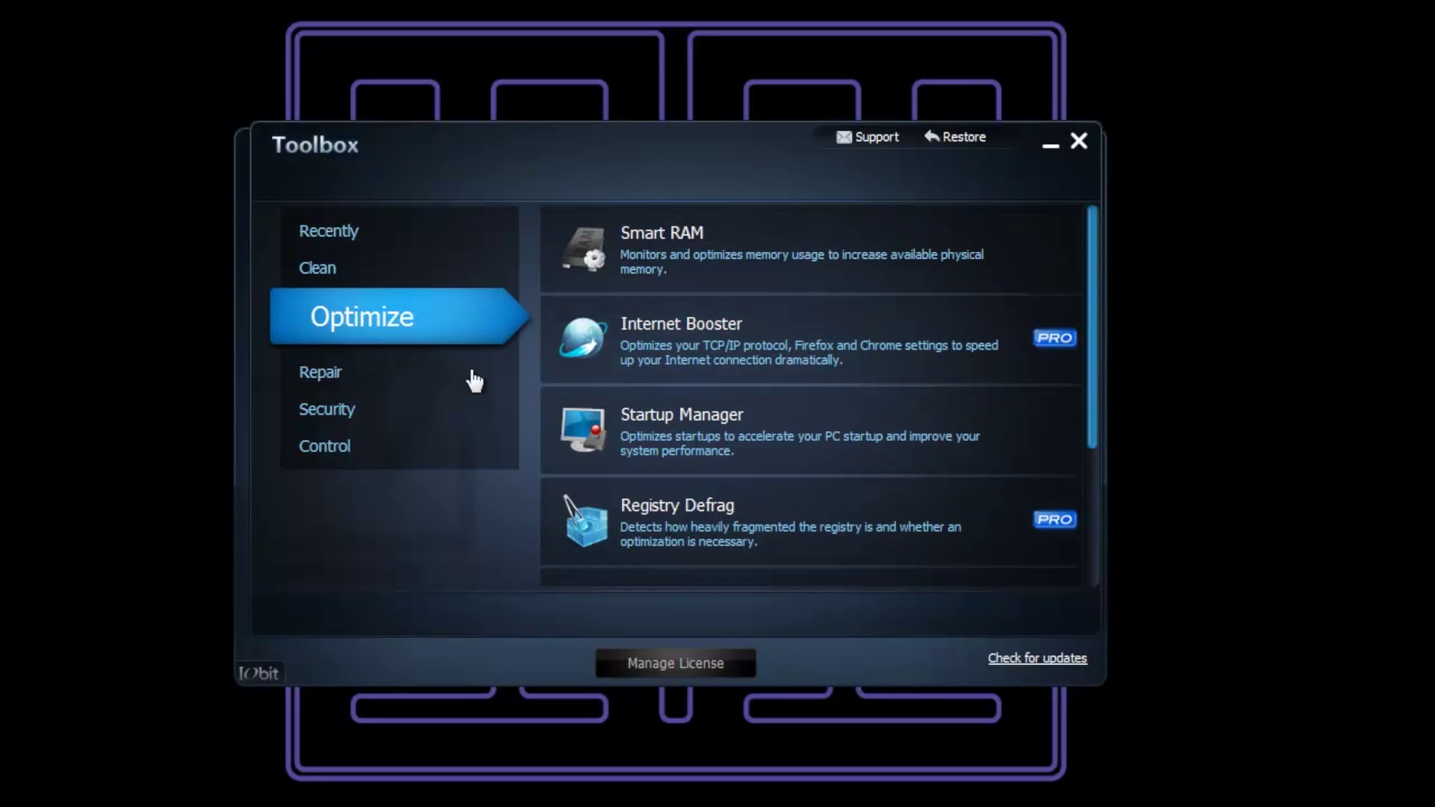
- Browse the Repair tools, then the Security tools, declining the IObit Malware Fighter download
left_click(423, 370)
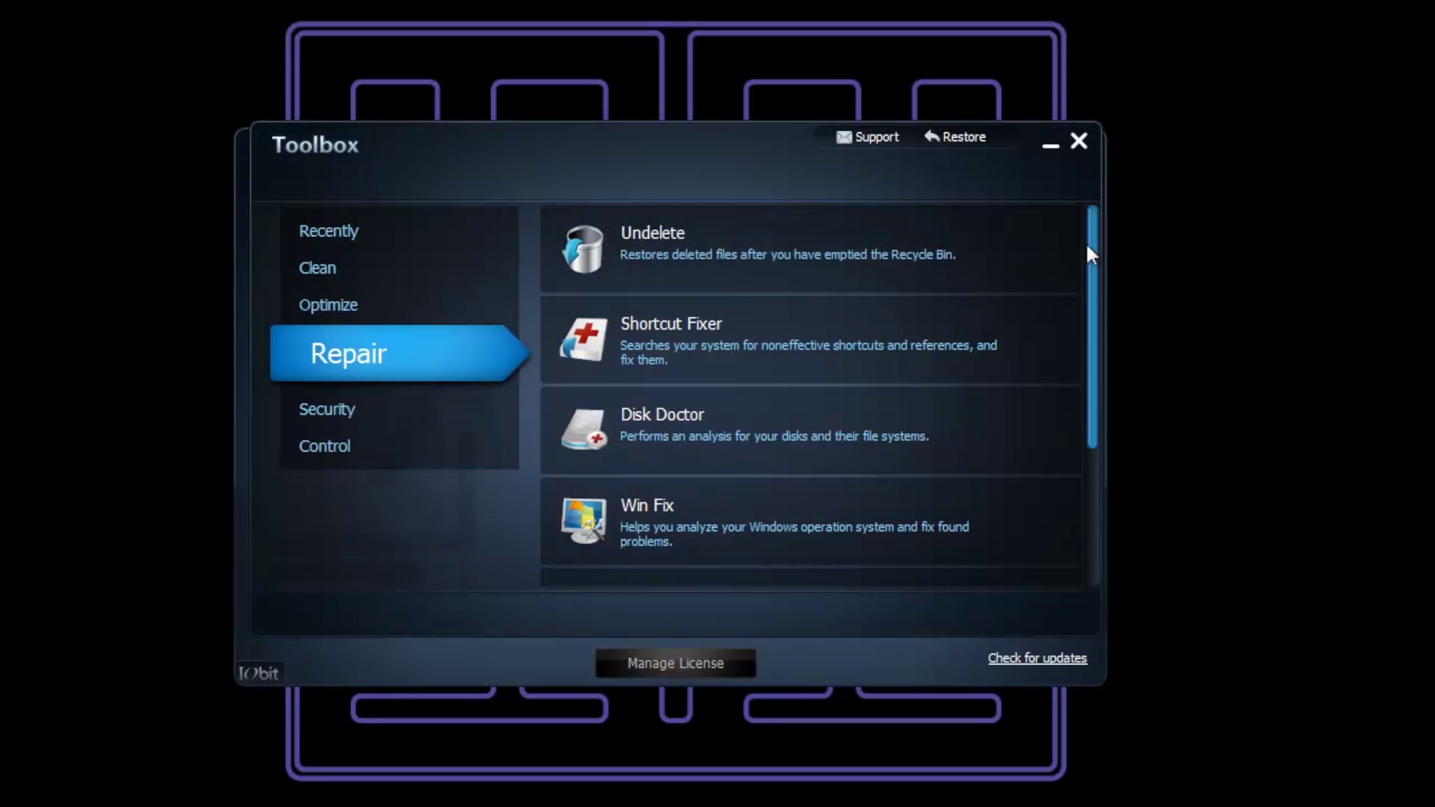
left_click_drag(1093, 246, 1099, 416)
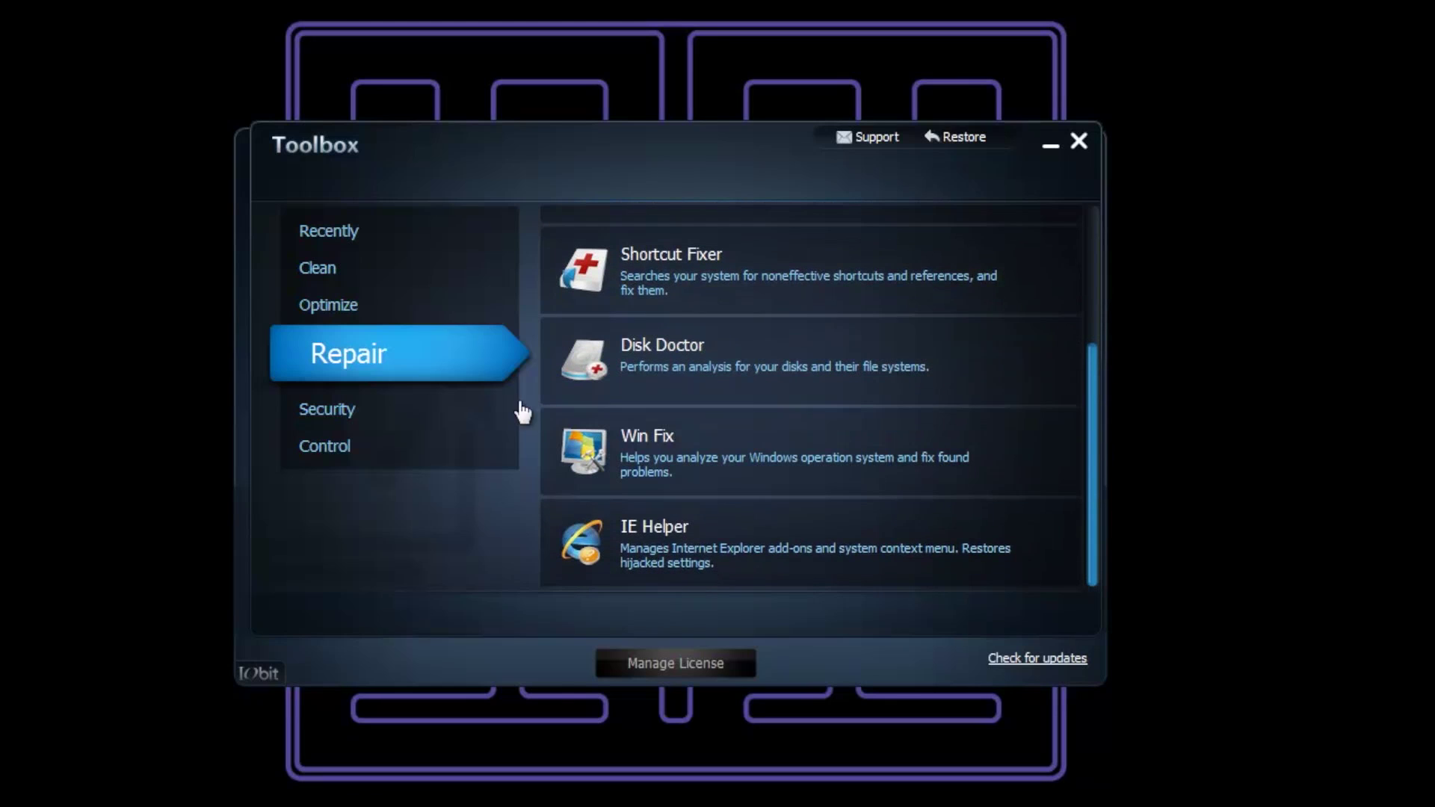
left_click(431, 417)
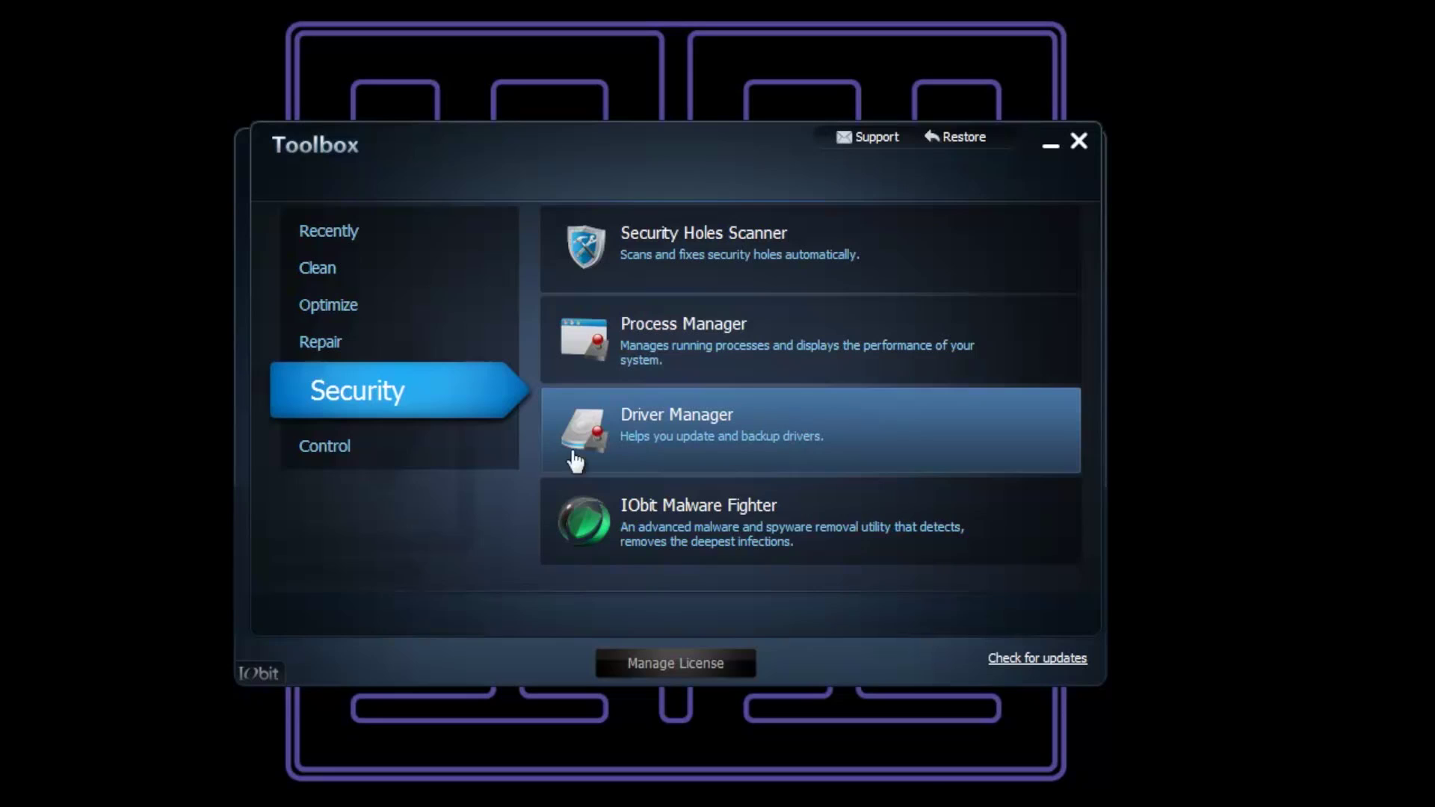
left_click(807, 557)
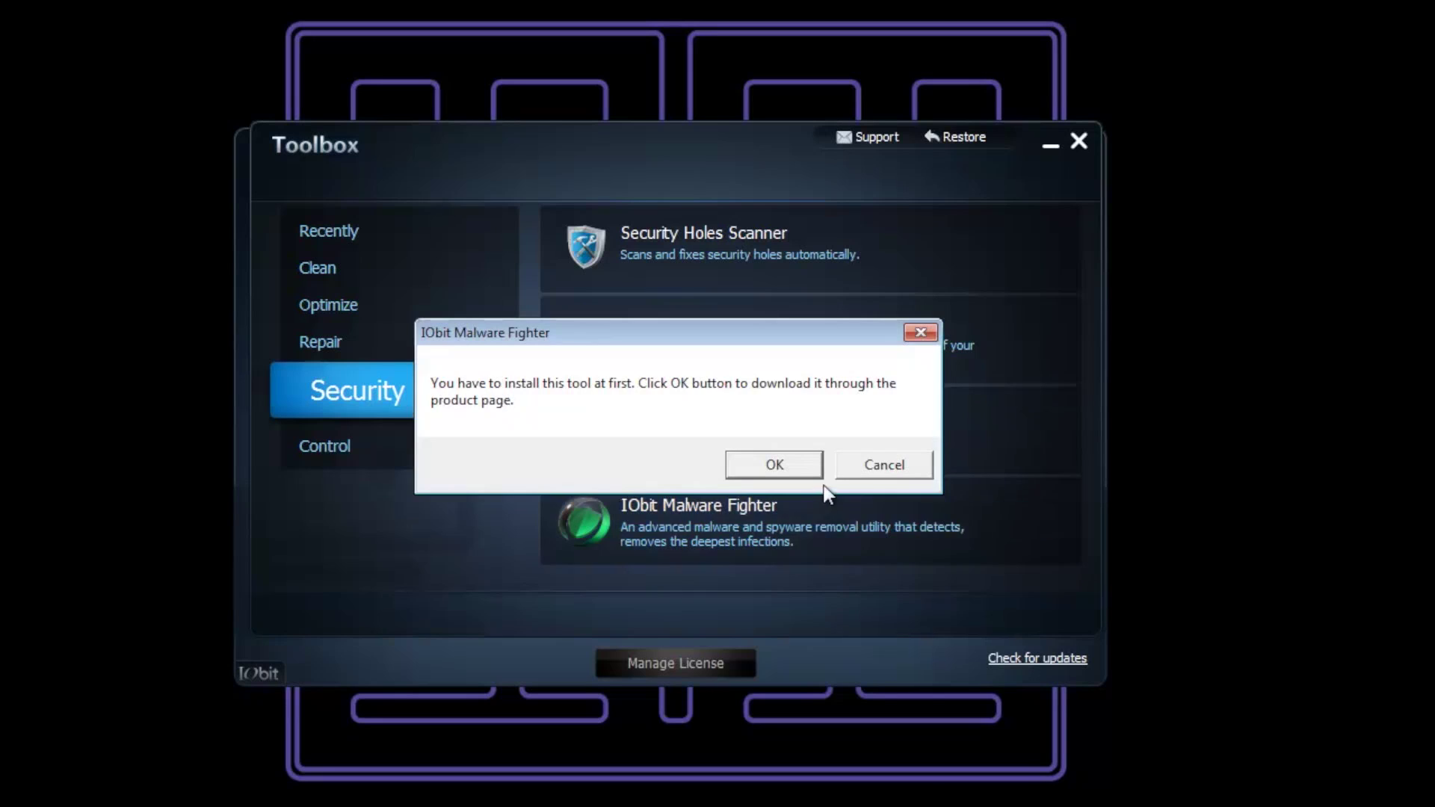
left_click(869, 465)
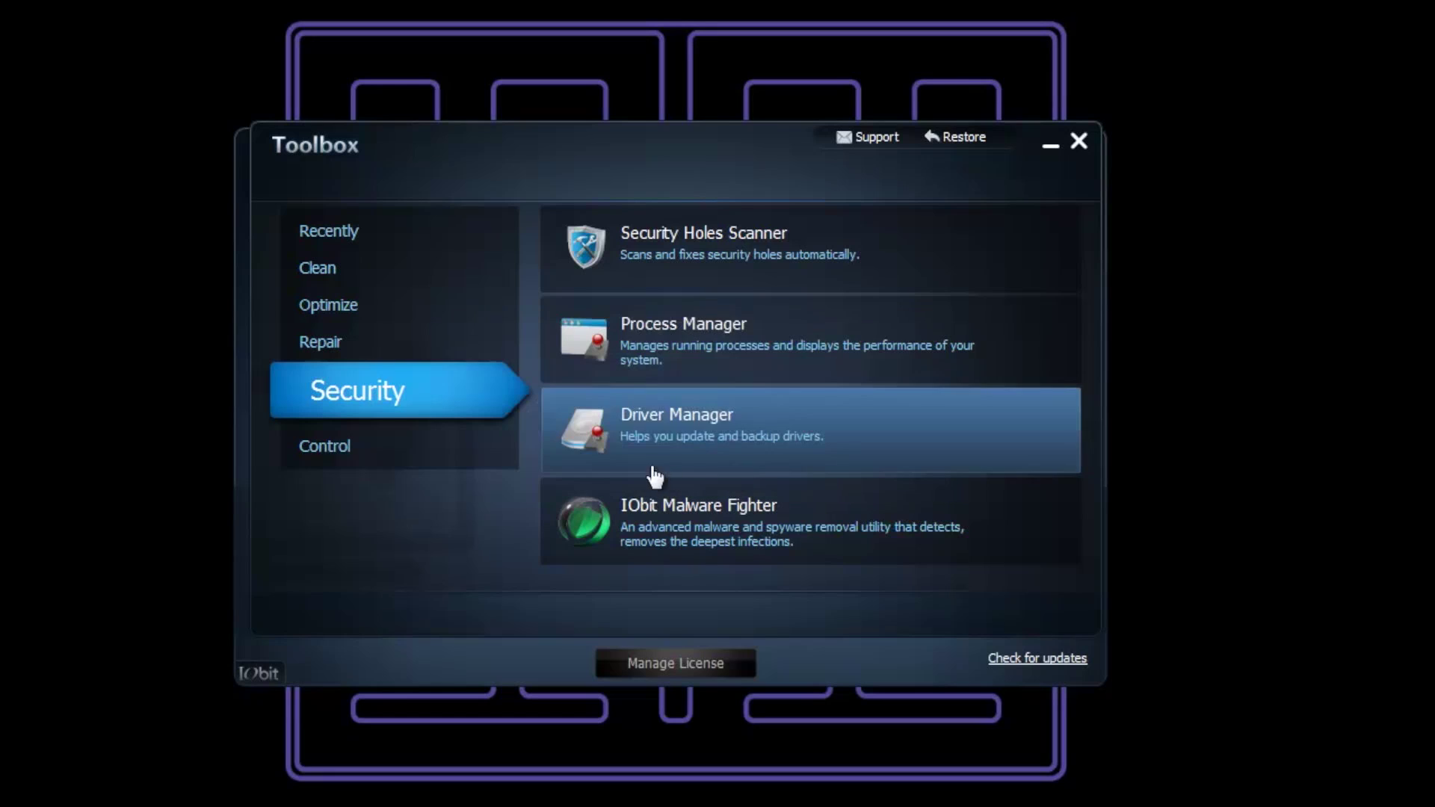
- Show the Control tools such as Cloned Files Scanner, Disk Explorer and System Control
left_click(477, 449)
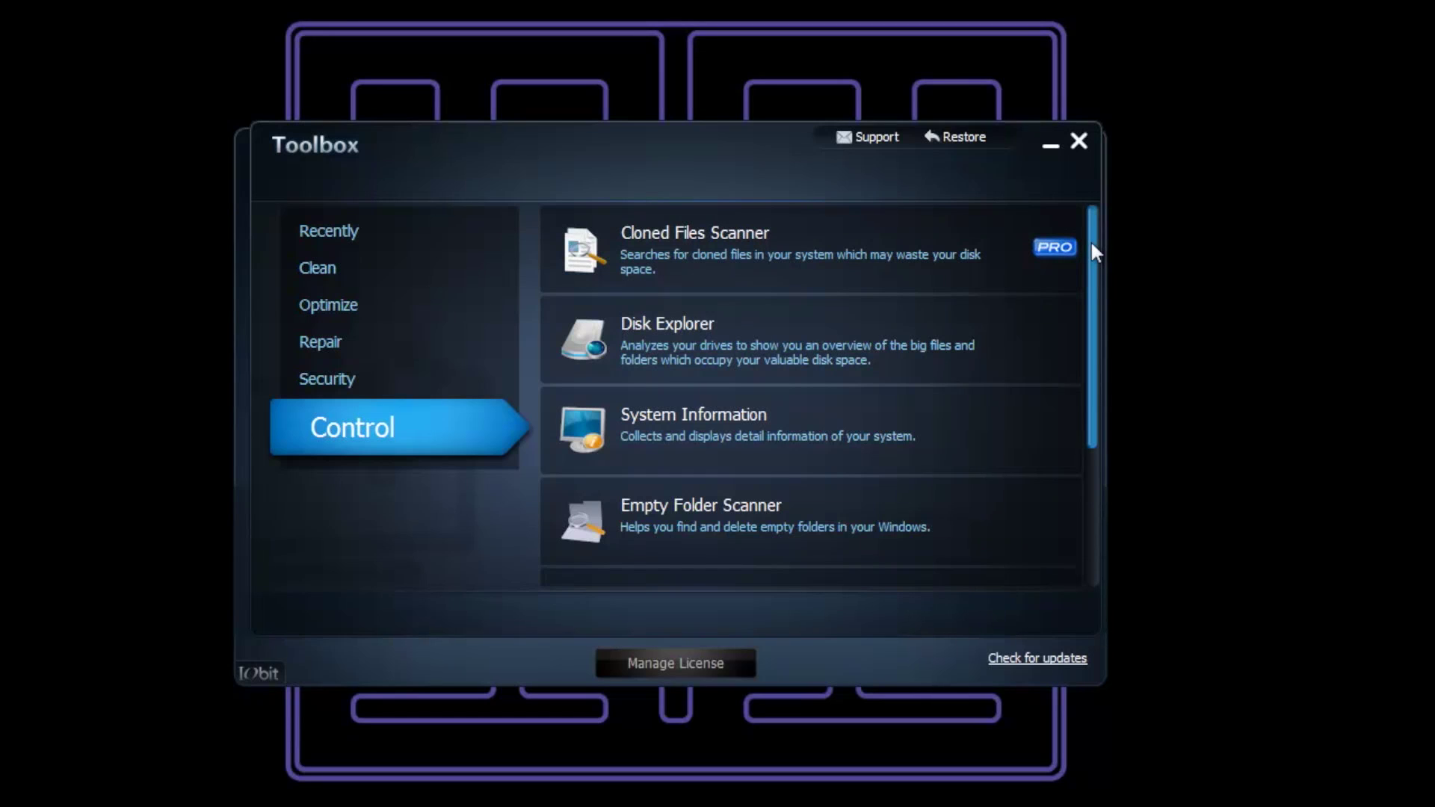
left_click_drag(1091, 240, 1090, 420)
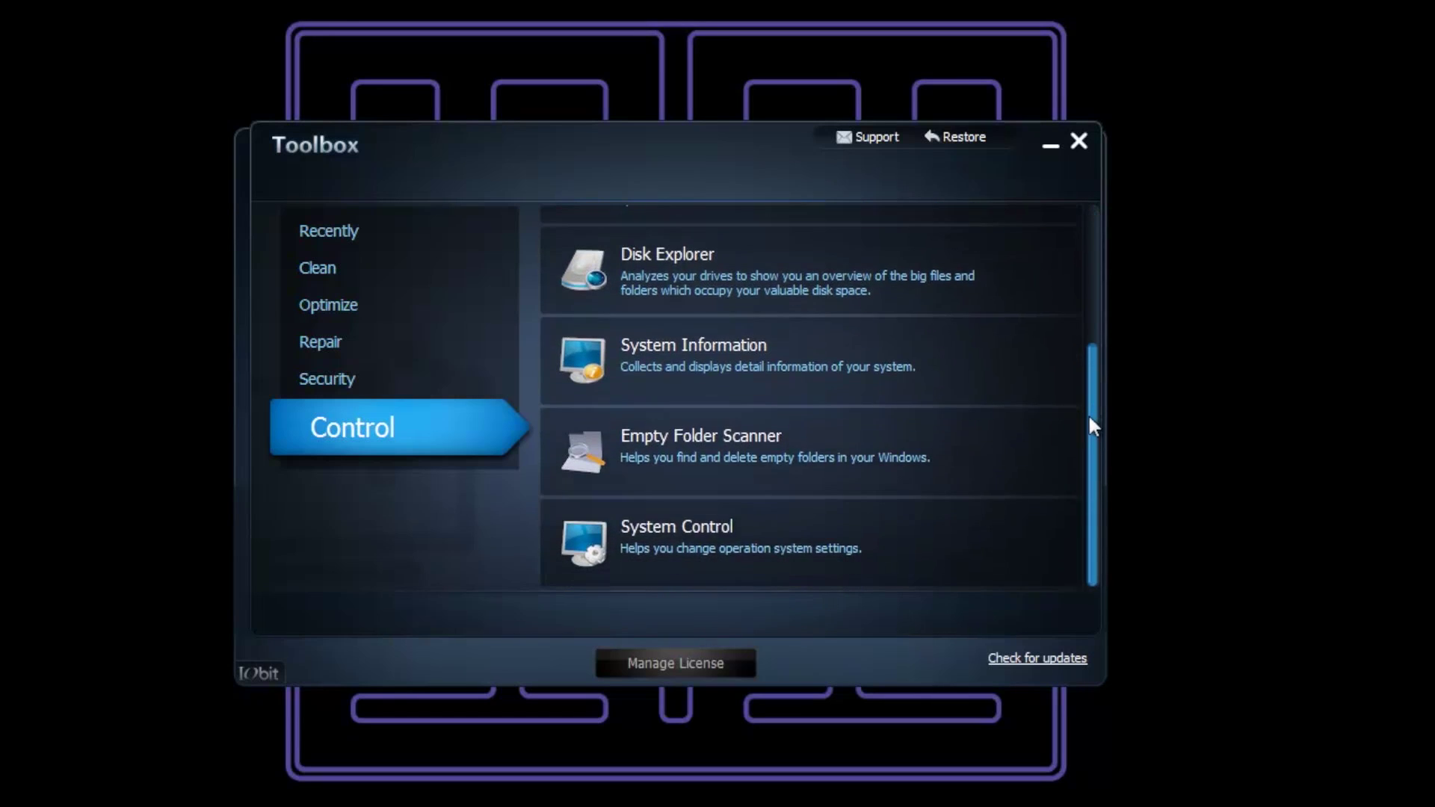
left_click(1078, 141)
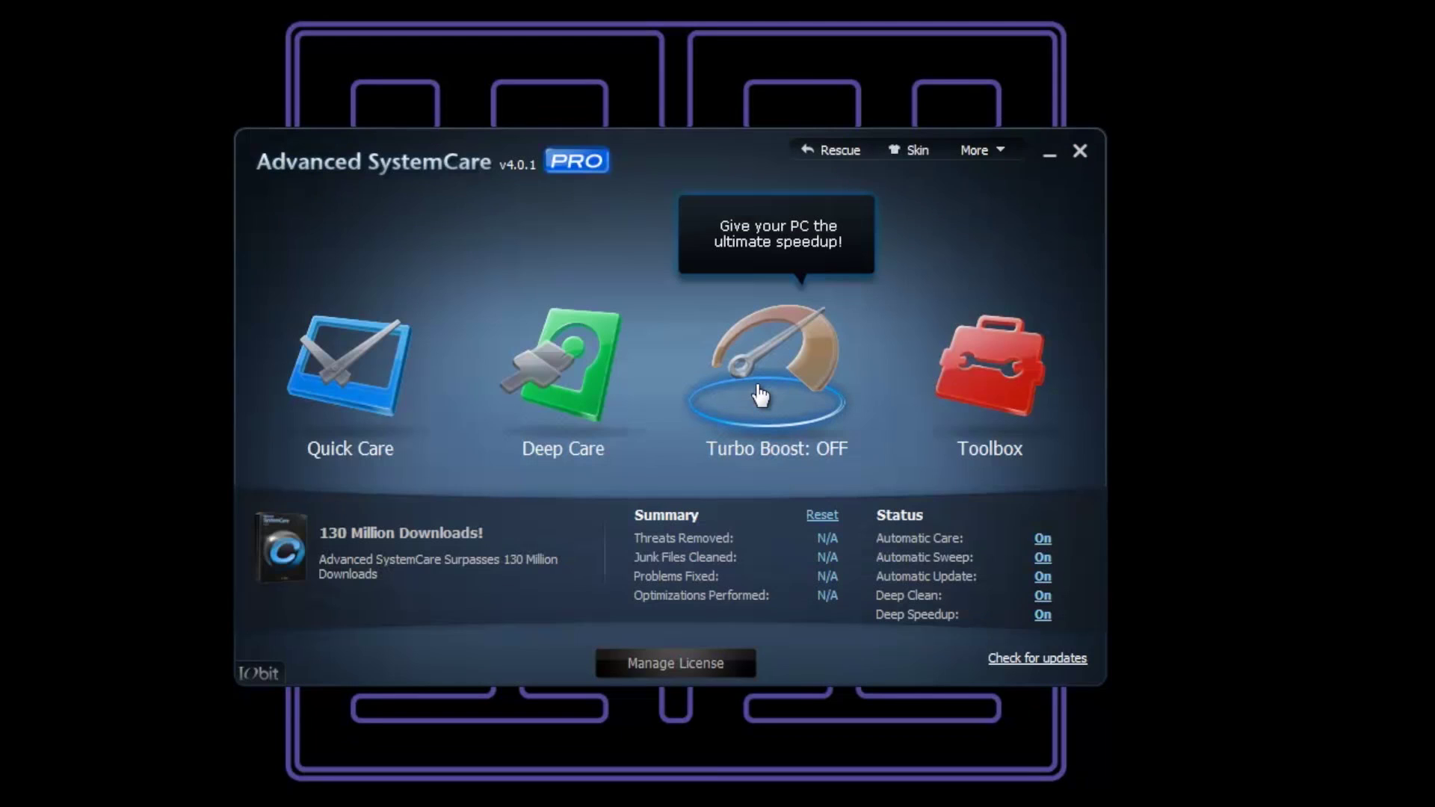